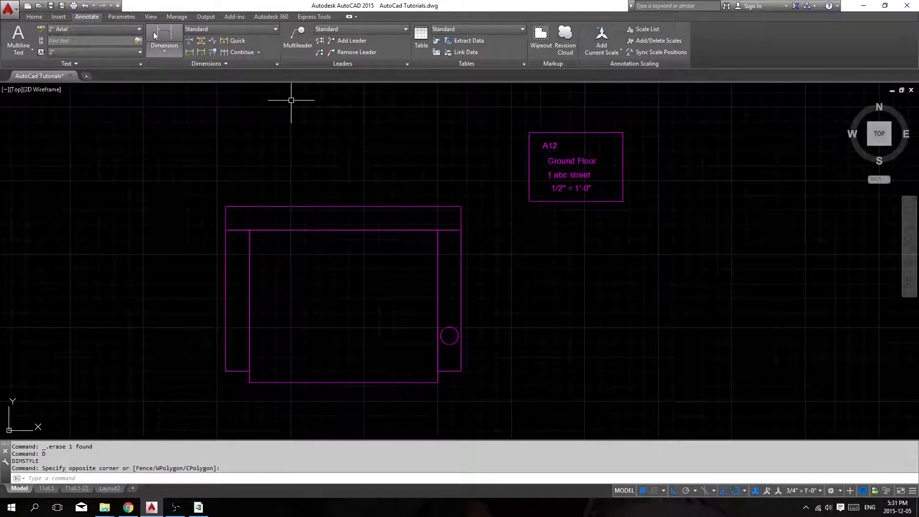
# Look through the available text styles, dimension types and dimension styles in the annotation tools
pyautogui.click(41, 19)
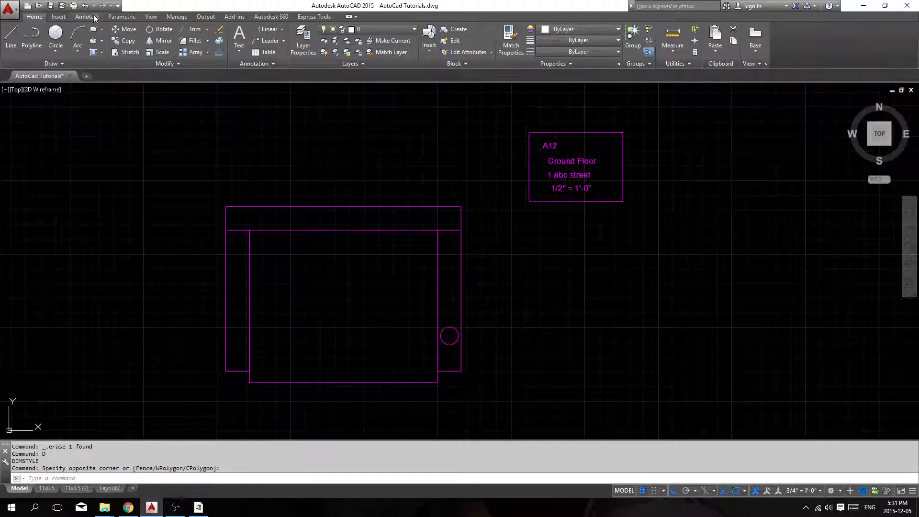
pyautogui.click(93, 17)
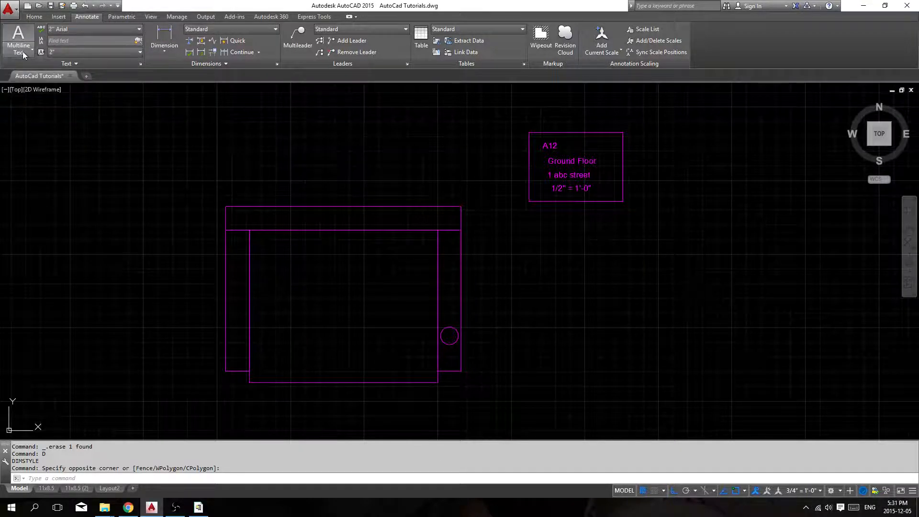
pyautogui.click(108, 30)
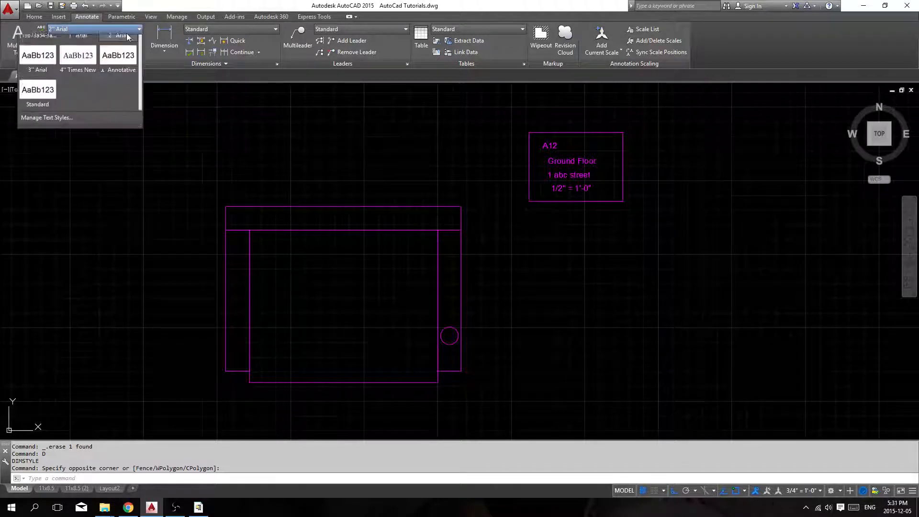
pyautogui.click(211, 139)
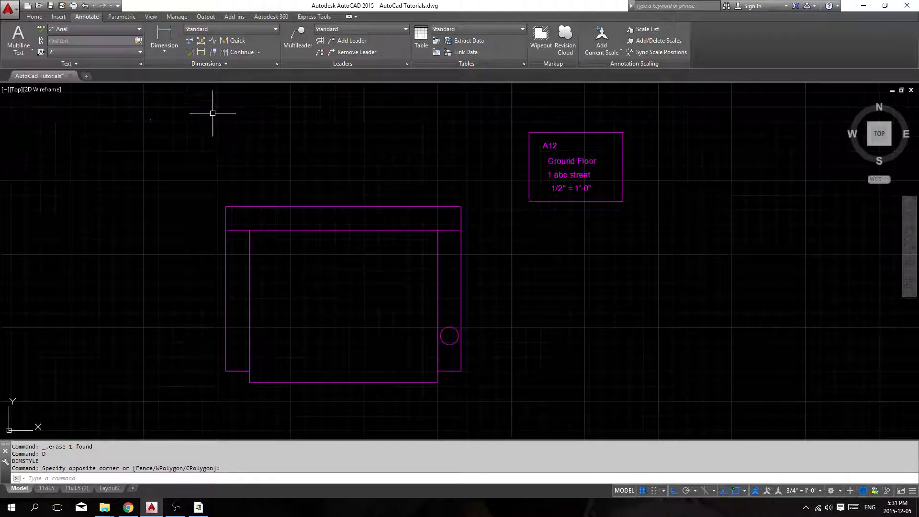
pyautogui.click(157, 127)
pyautogui.click(239, 120)
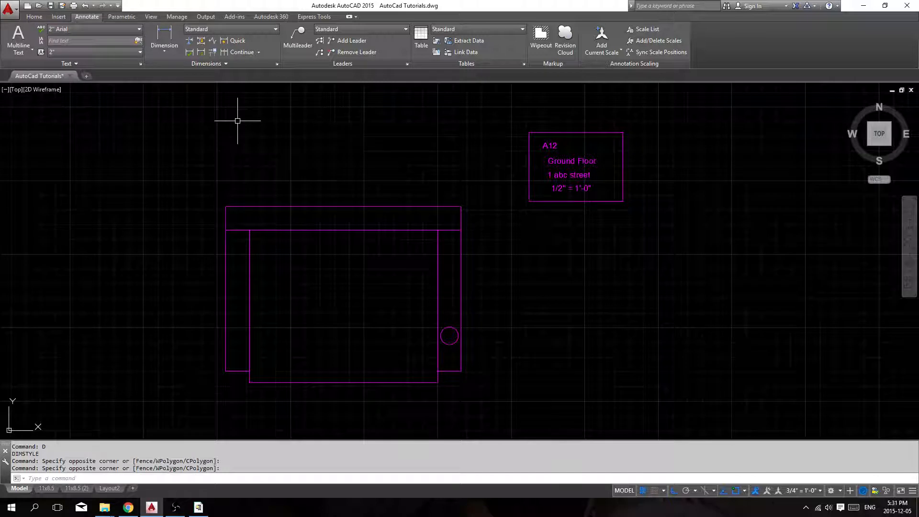
pyautogui.click(163, 51)
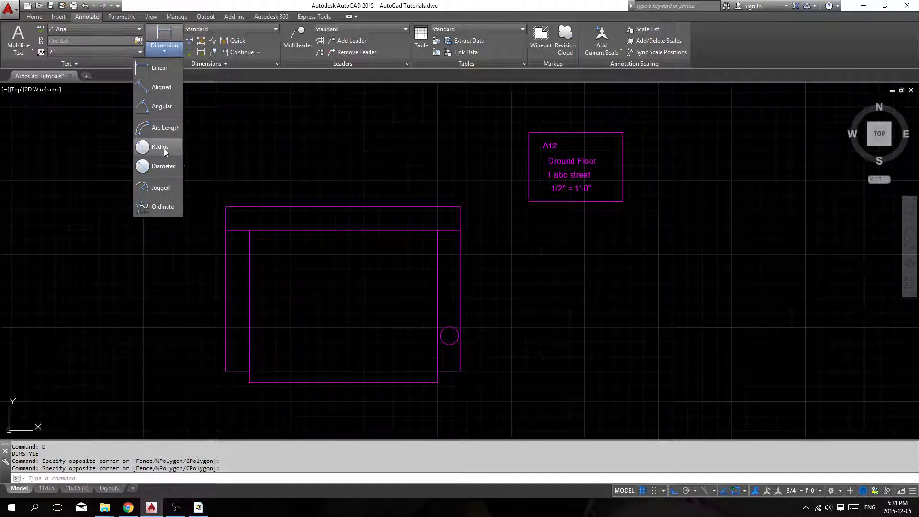
pyautogui.click(249, 161)
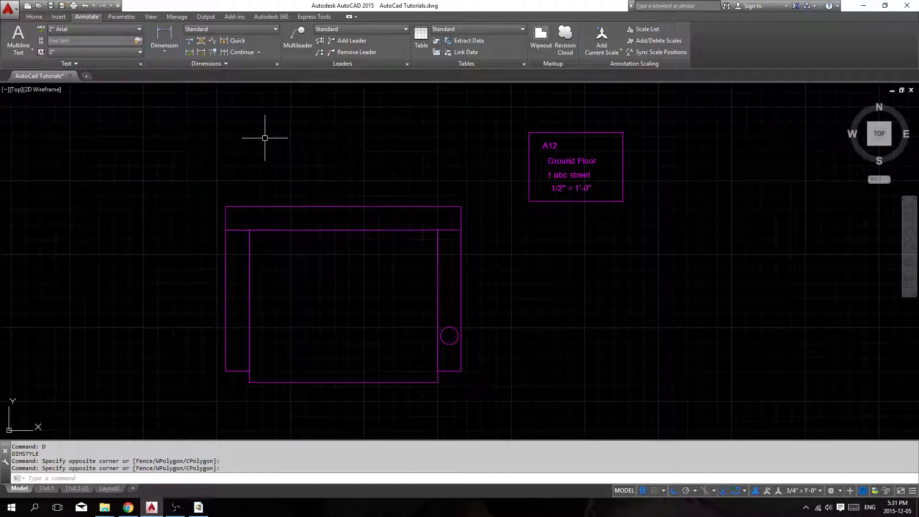
pyautogui.click(222, 67)
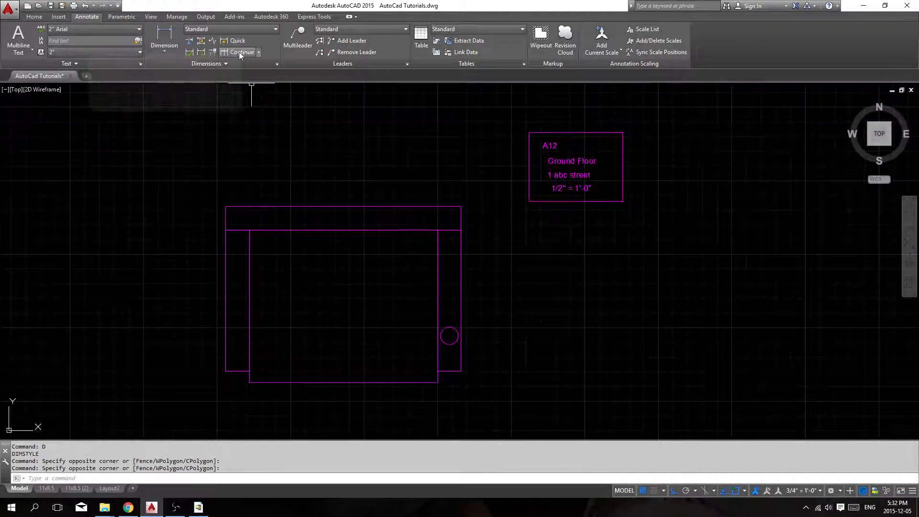
pyautogui.click(263, 29)
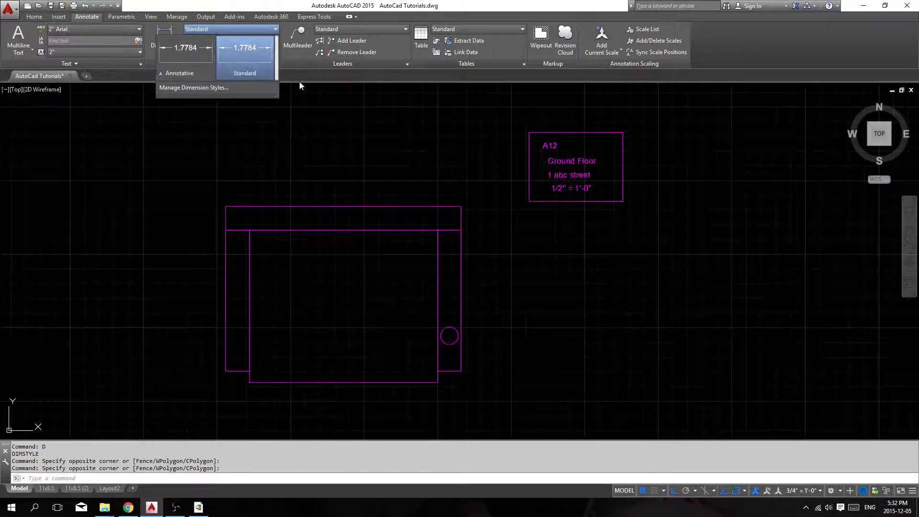
pyautogui.moveTo(276, 95); pyautogui.dragTo(315, 140)
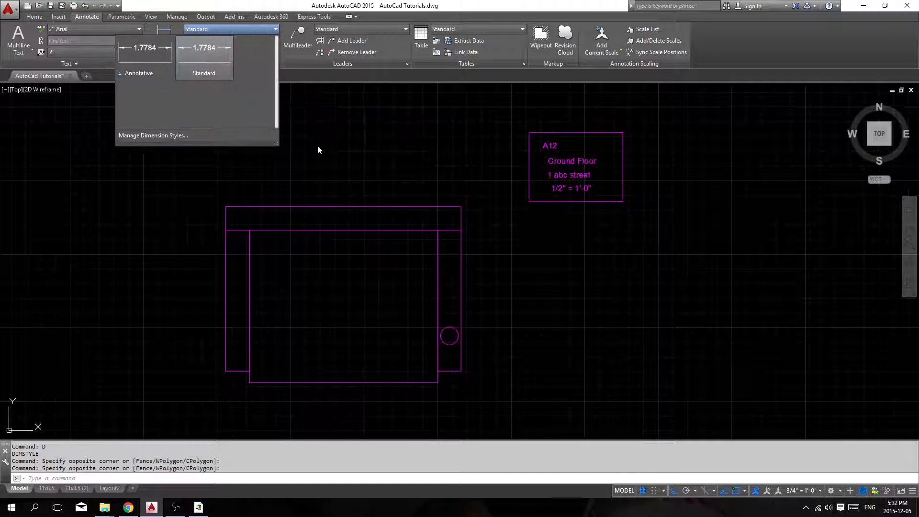
pyautogui.click(311, 135)
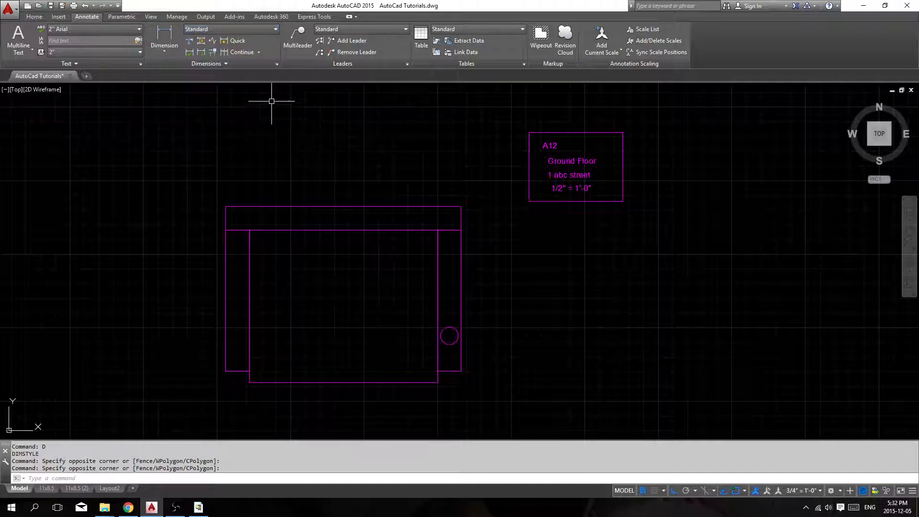
pyautogui.click(276, 29)
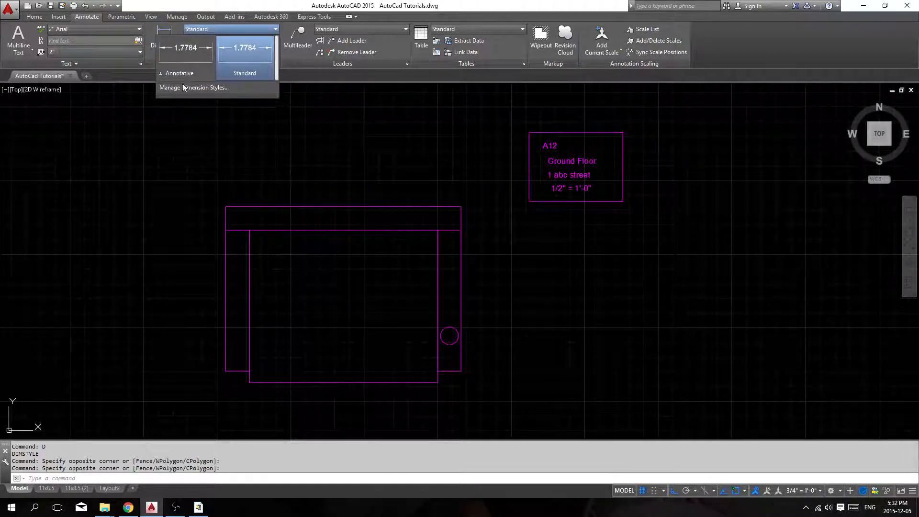
pyautogui.click(221, 88)
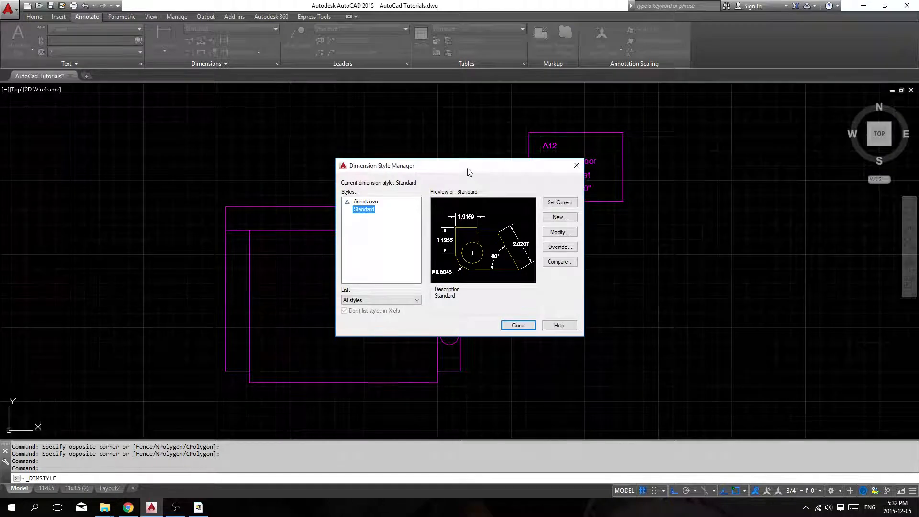
pyautogui.moveTo(468, 171); pyautogui.dragTo(387, 135)
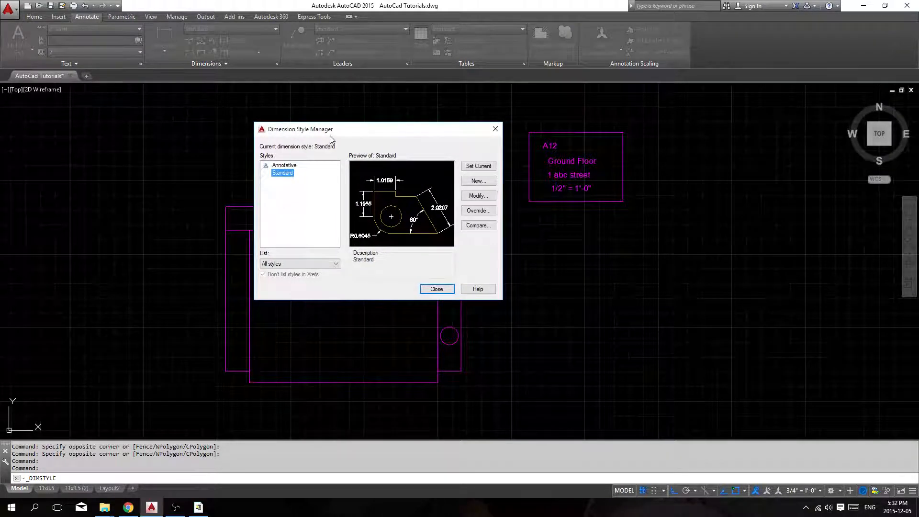
pyautogui.click(495, 129)
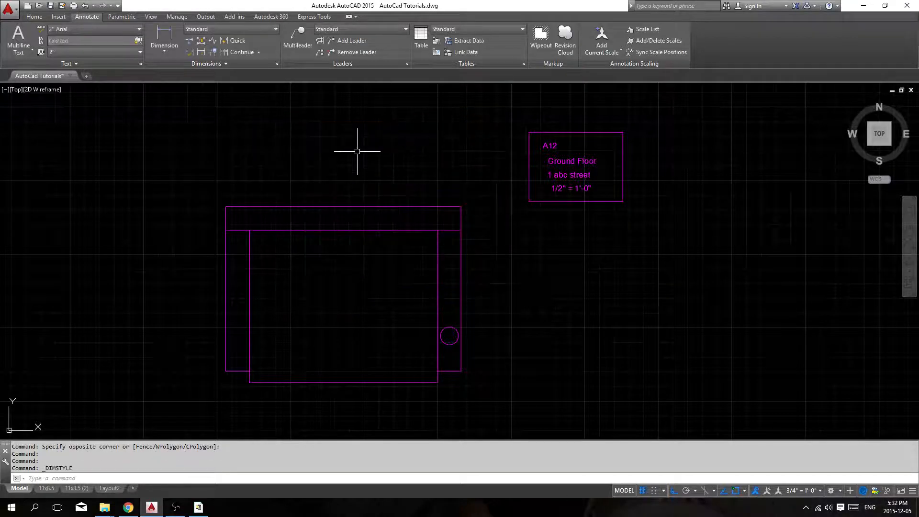
# Open the Dimension Style Manager and set the Standard style as current
pyautogui.write('D')
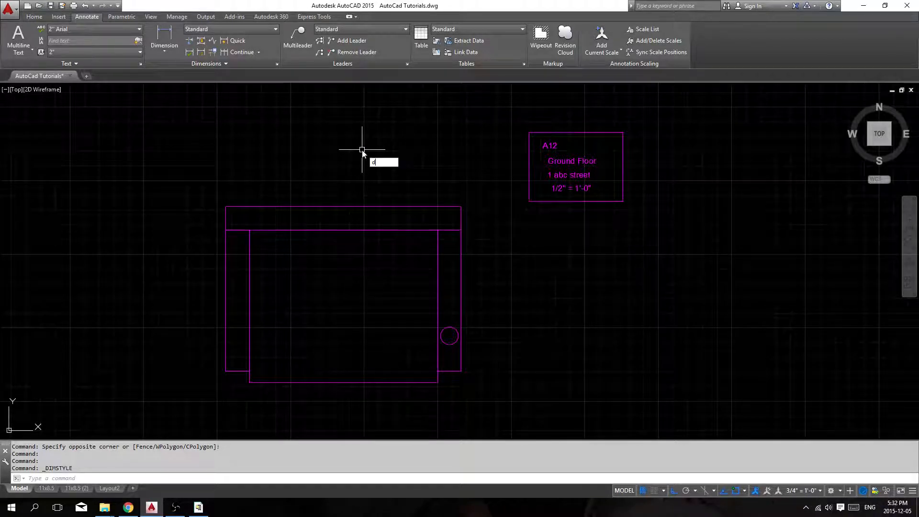
pyautogui.press('Return')
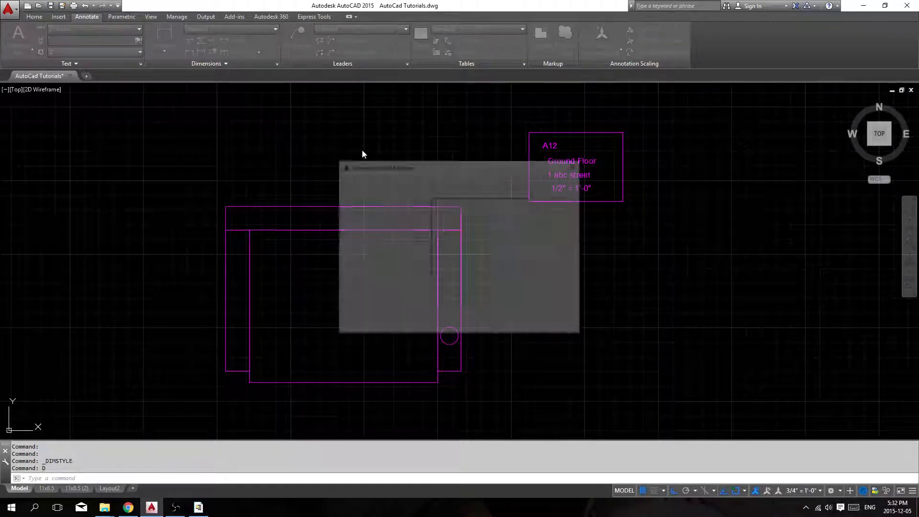
pyautogui.moveTo(407, 170); pyautogui.dragTo(330, 148)
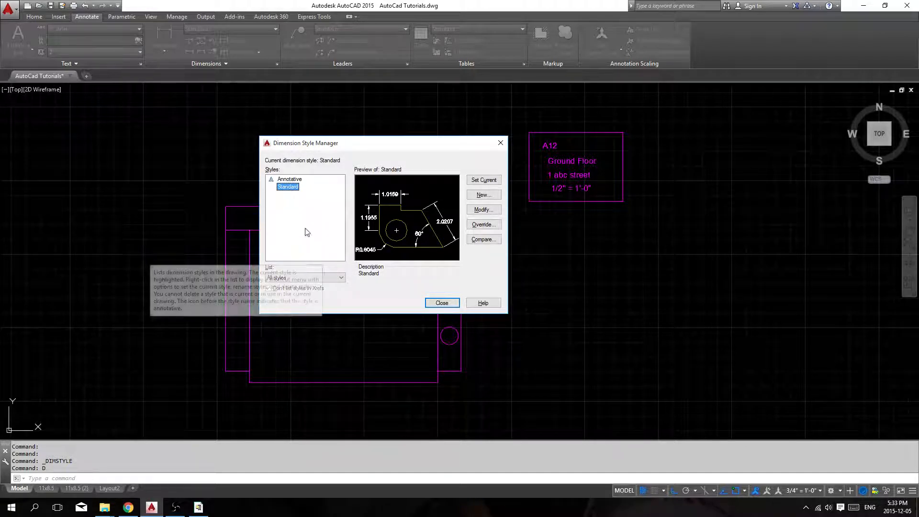
pyautogui.click(489, 182)
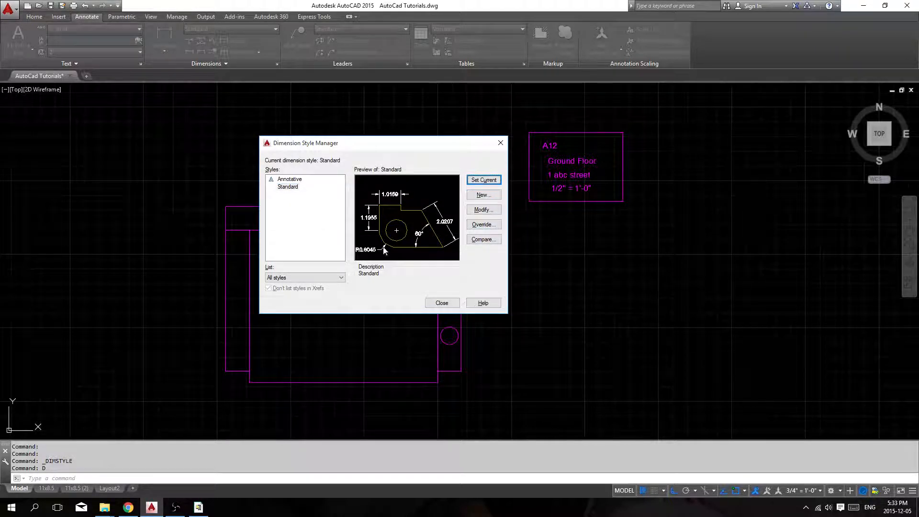
pyautogui.click(291, 190)
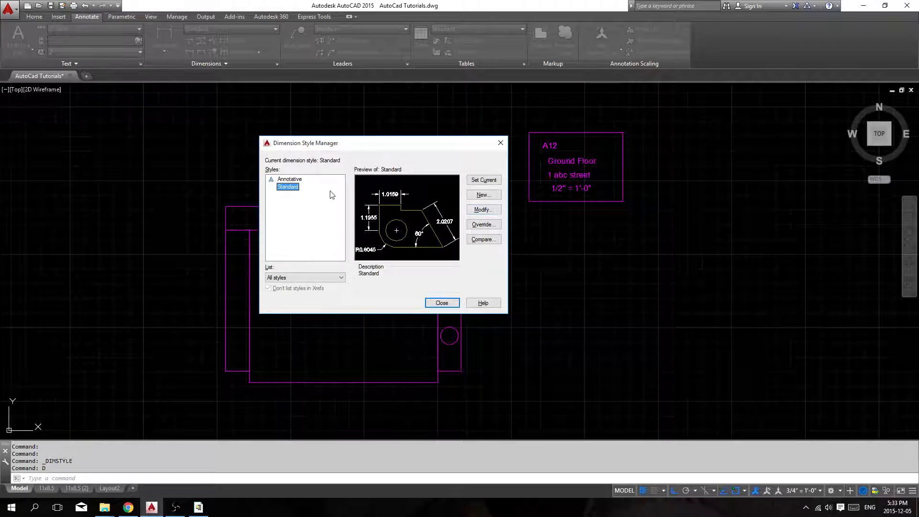
# Open the Standard dimension style for modification and enlarge its settings window for a bigger preview
pyautogui.click(481, 211)
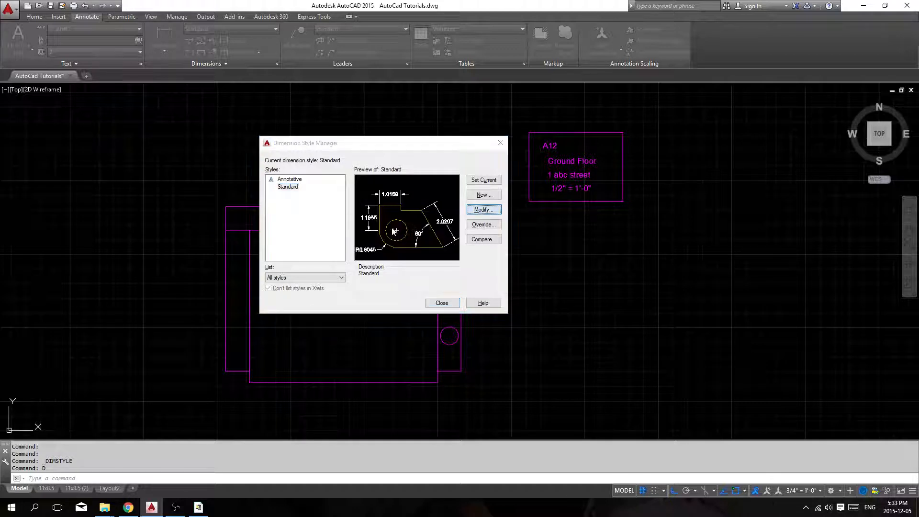
pyautogui.moveTo(518, 135); pyautogui.dragTo(267, 106)
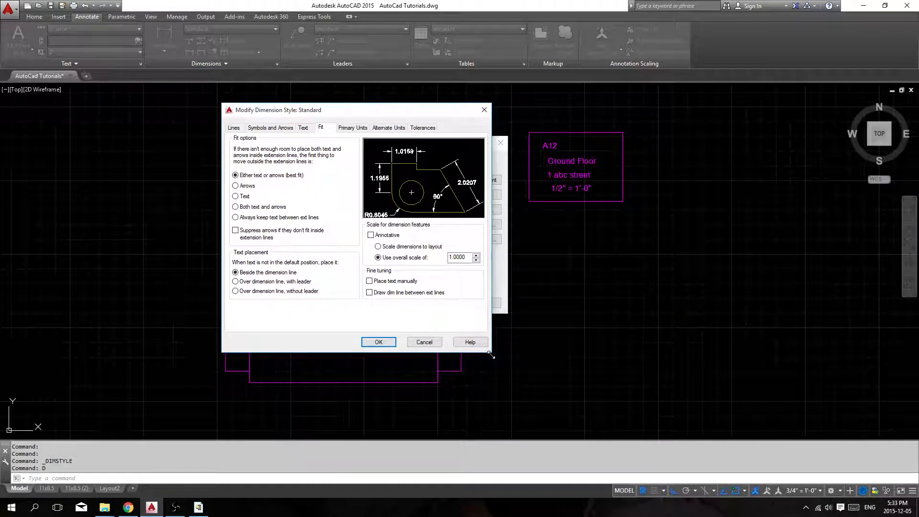
pyautogui.moveTo(491, 355); pyautogui.dragTo(671, 423)
pyautogui.moveTo(376, 111); pyautogui.dragTo(322, 95)
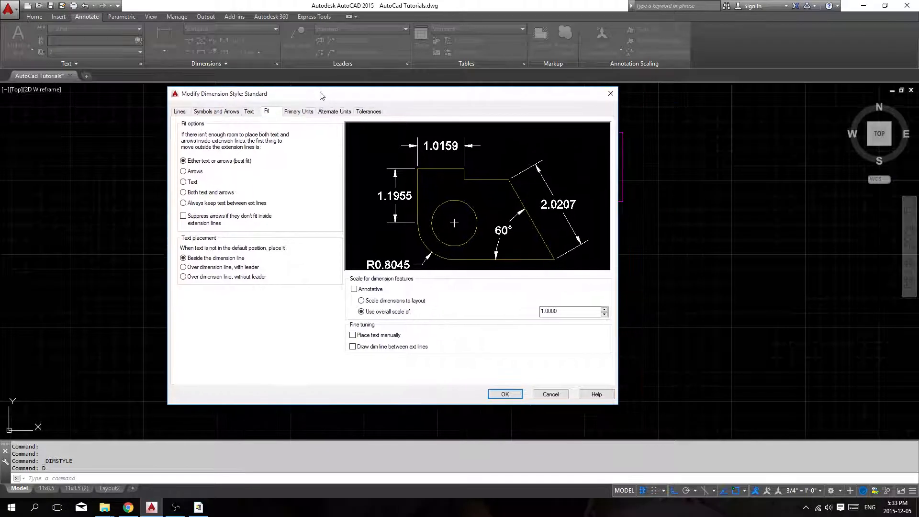
# Set the color, linetype and lineweight of the Standard style's dimension lines to ByLayer
pyautogui.click(180, 112)
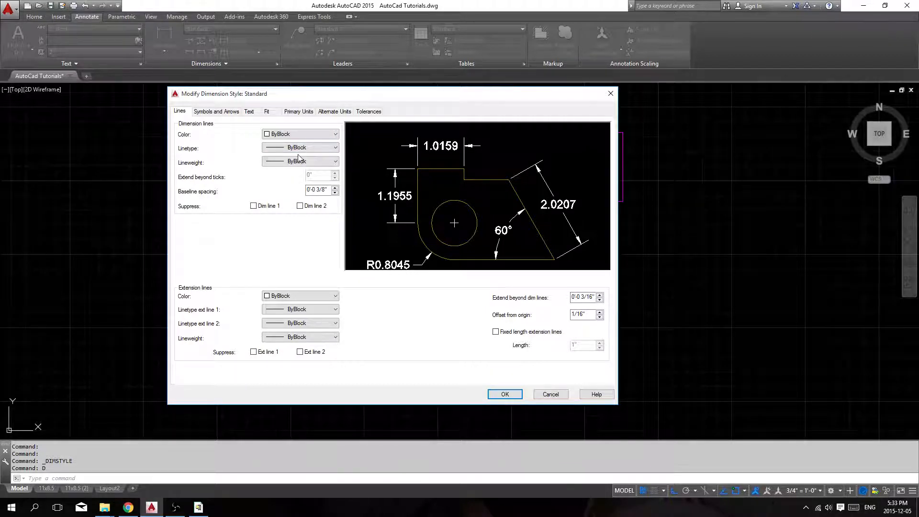
pyautogui.click(335, 135)
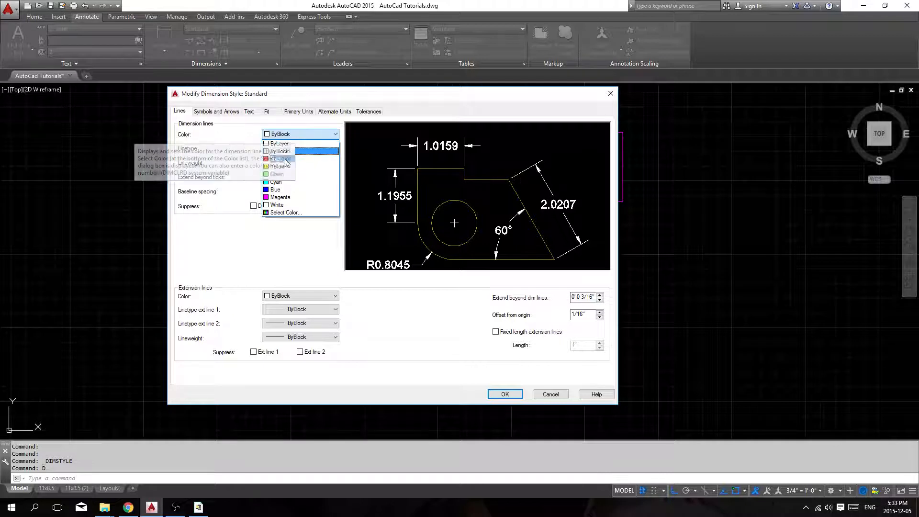
pyautogui.click(302, 144)
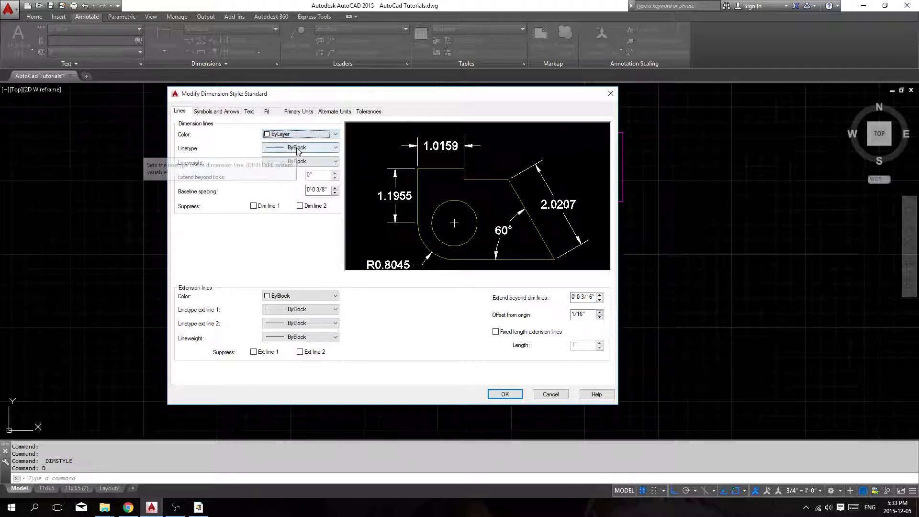
pyautogui.click(297, 148)
pyautogui.click(297, 157)
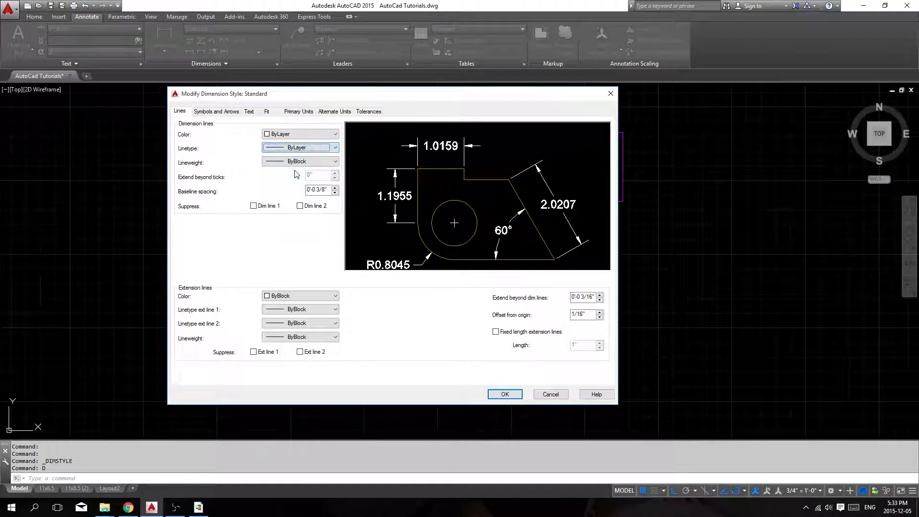
pyautogui.click(299, 162)
pyautogui.click(292, 170)
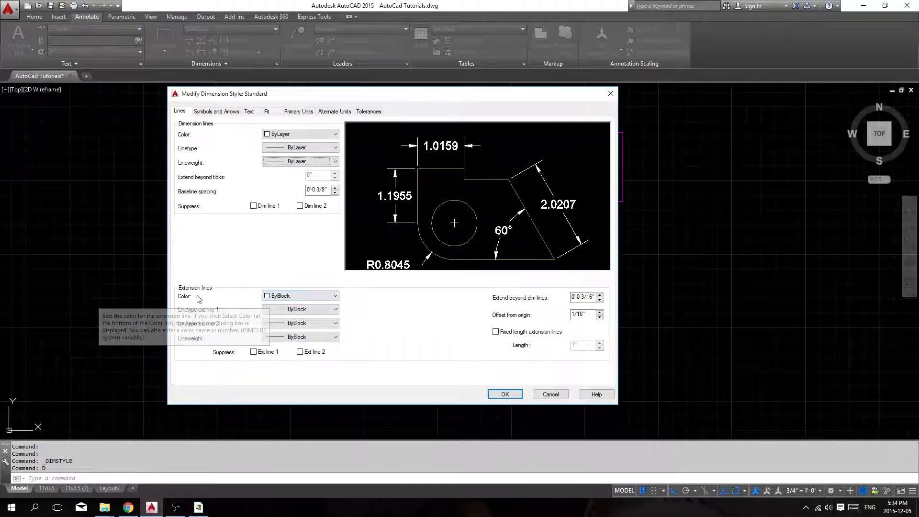
# Set the extension lines' color, both extension linetypes and the lineweight to ByLayer
pyautogui.click(276, 297)
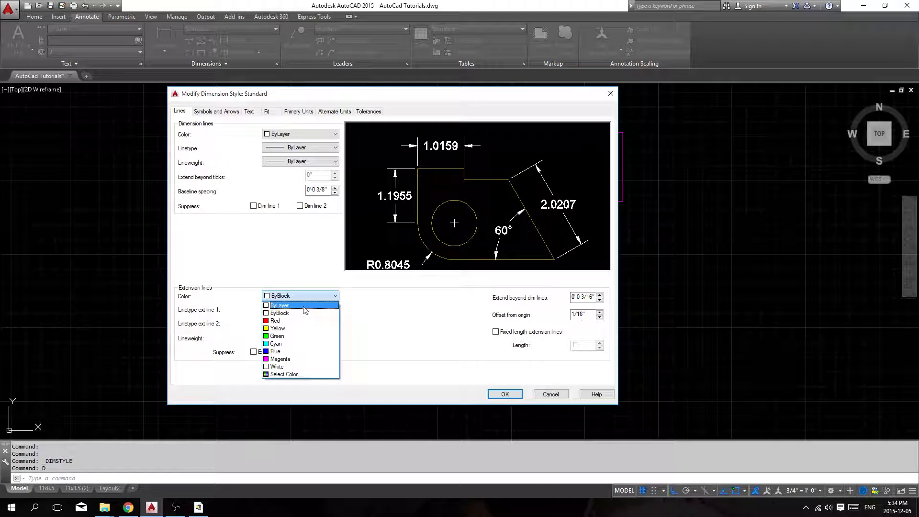
pyautogui.click(305, 310)
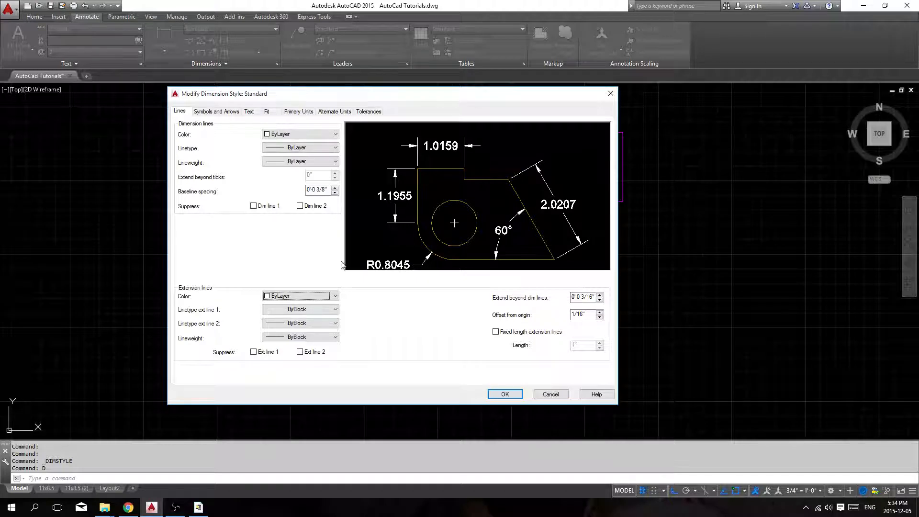
pyautogui.click(312, 309)
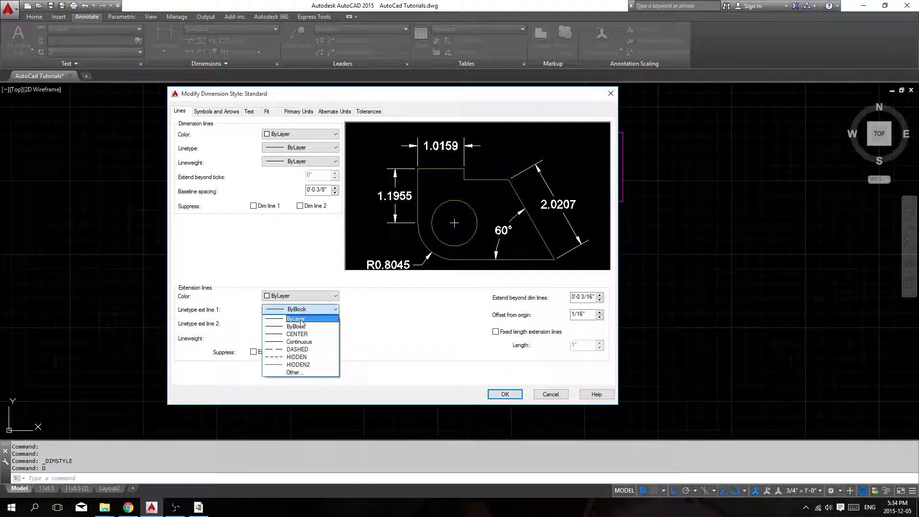
pyautogui.click(300, 321)
pyautogui.click(309, 325)
pyautogui.click(310, 332)
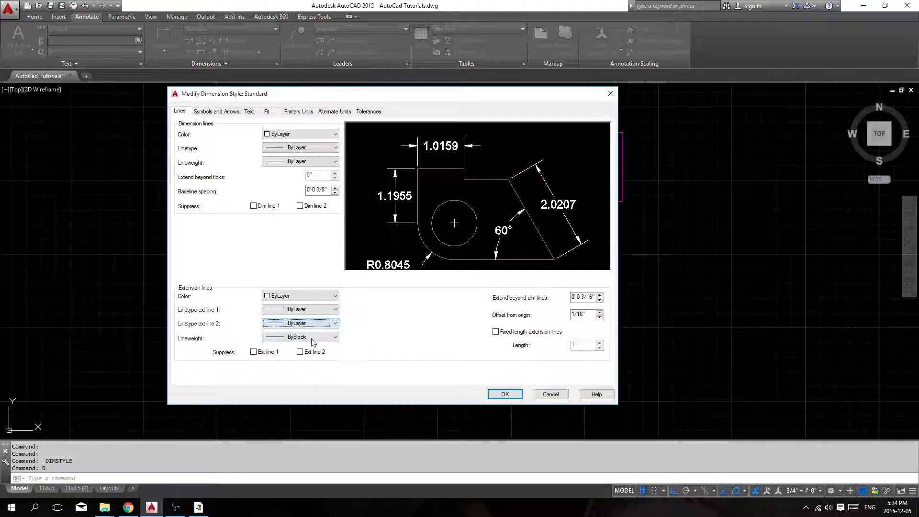
pyautogui.click(312, 339)
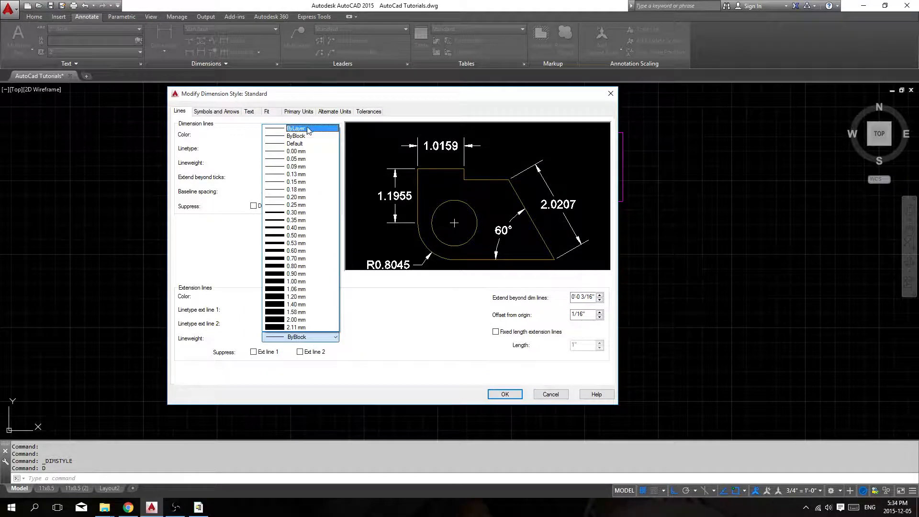
pyautogui.click(302, 129)
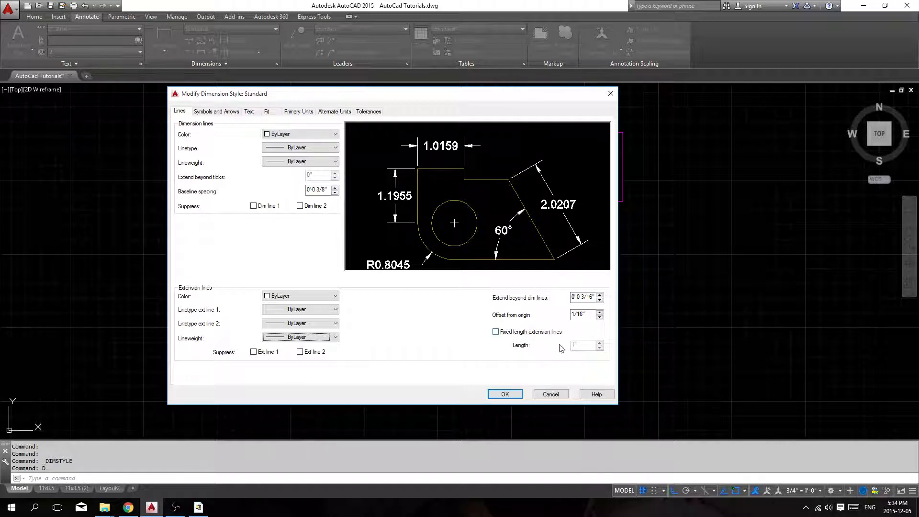
# Set the first and second arrowheads of the Standard dimension style to Architectural tick
pyautogui.click(213, 112)
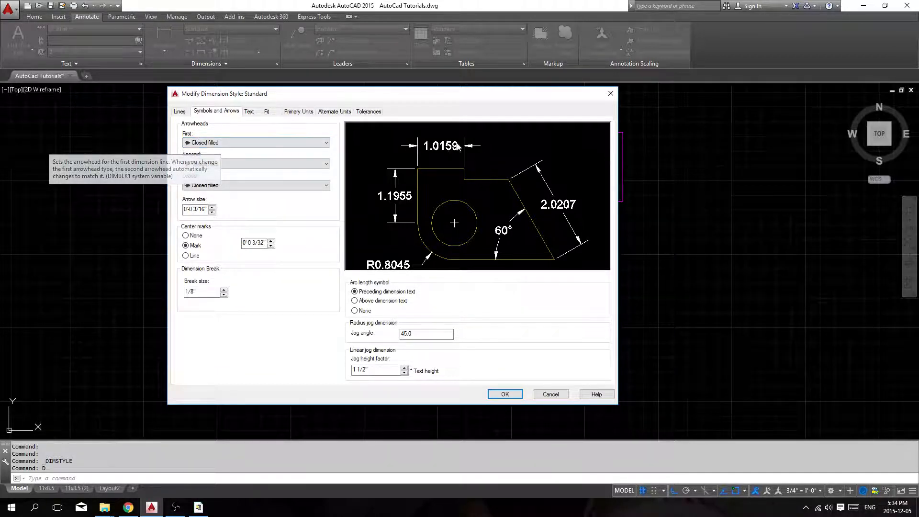
pyautogui.click(255, 143)
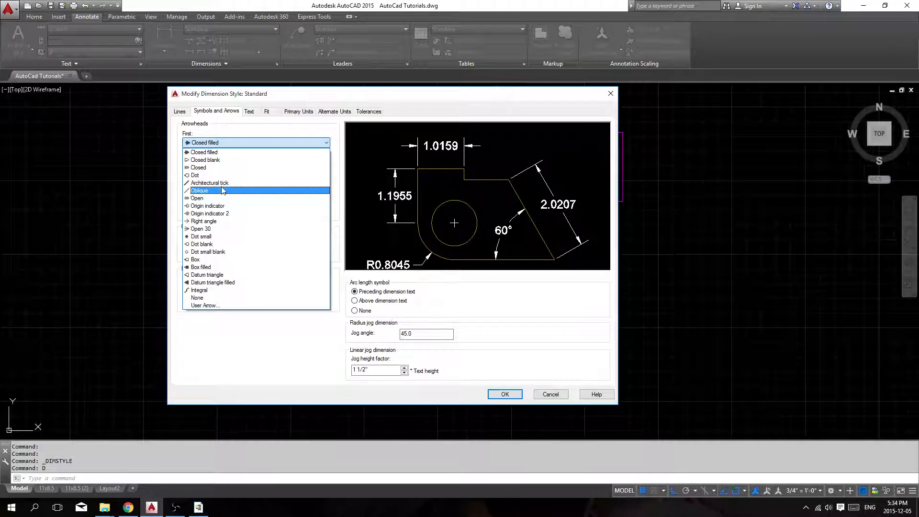
pyautogui.click(227, 184)
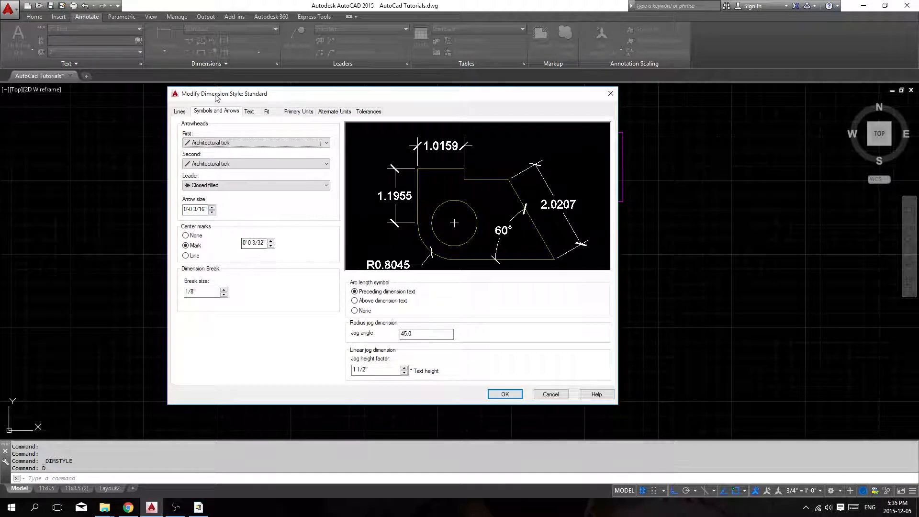
# From the dimension text settings, create a new text style named Dim and make it current
pyautogui.click(250, 111)
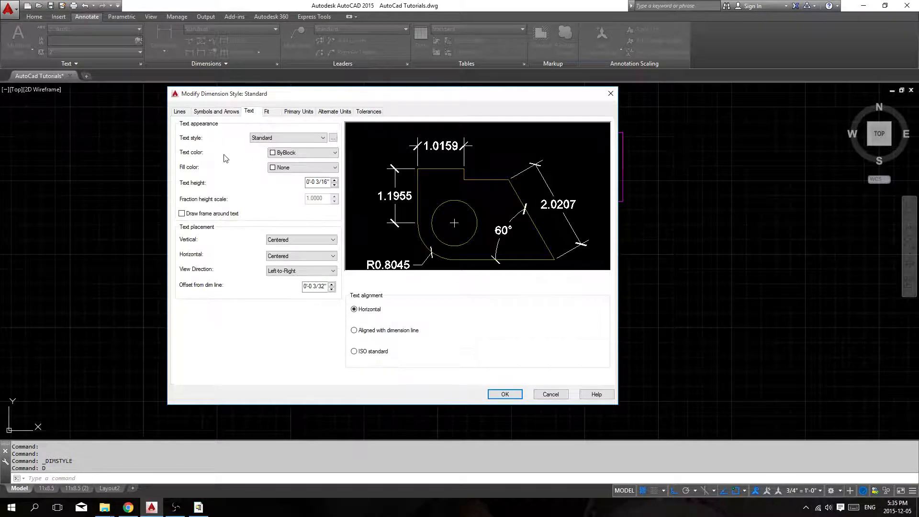
pyautogui.click(310, 139)
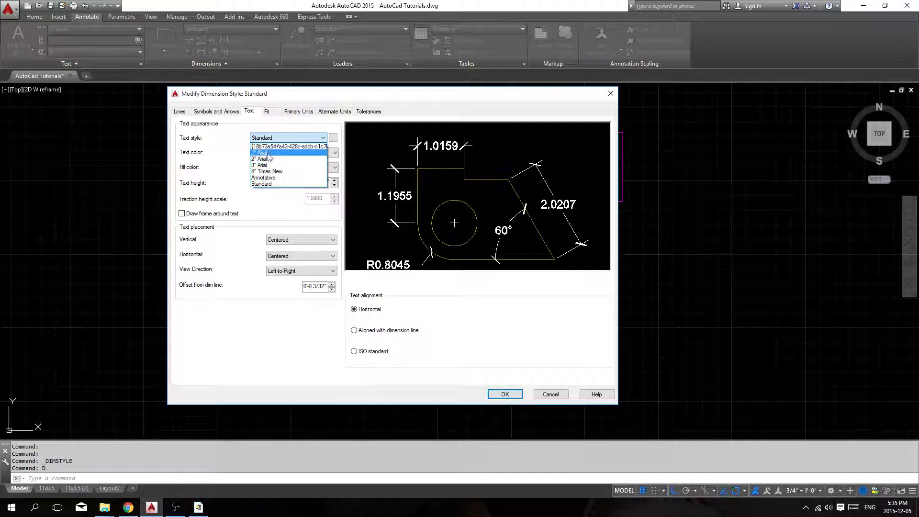
pyautogui.click(333, 138)
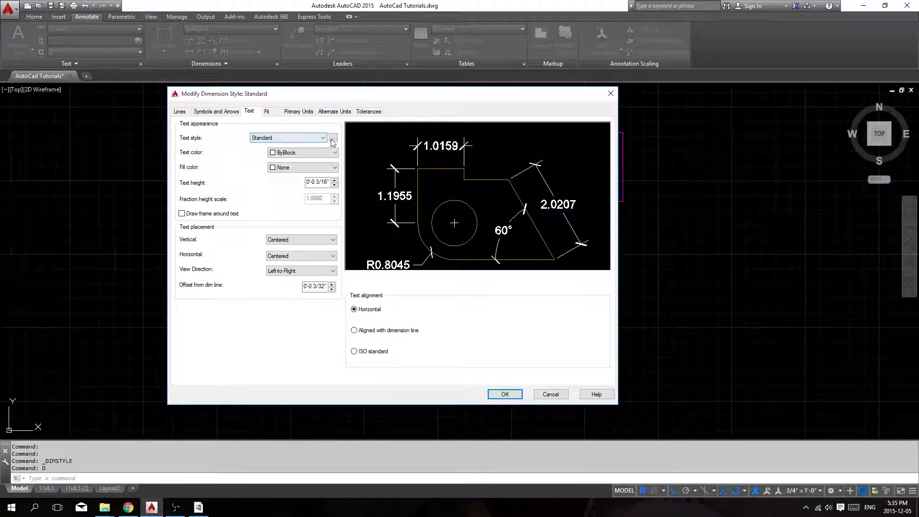
pyautogui.click(333, 138)
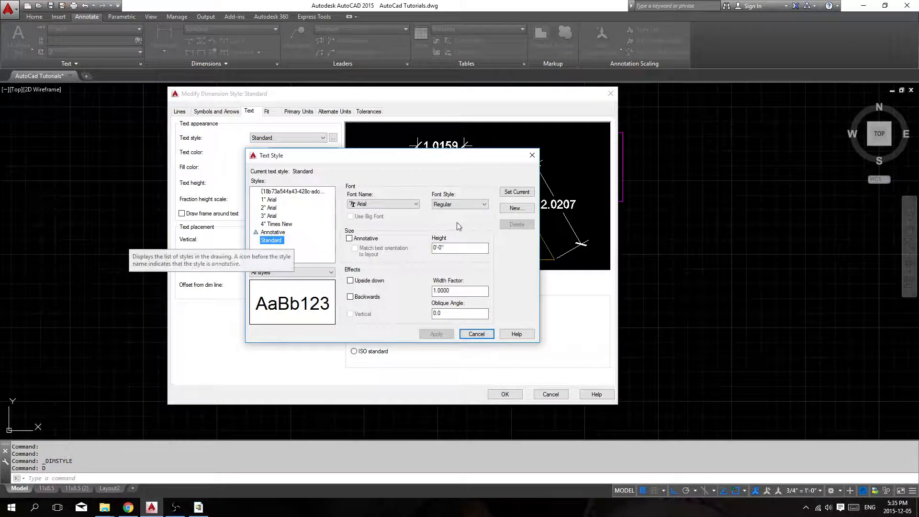
pyautogui.click(516, 208)
pyautogui.write('Dim')
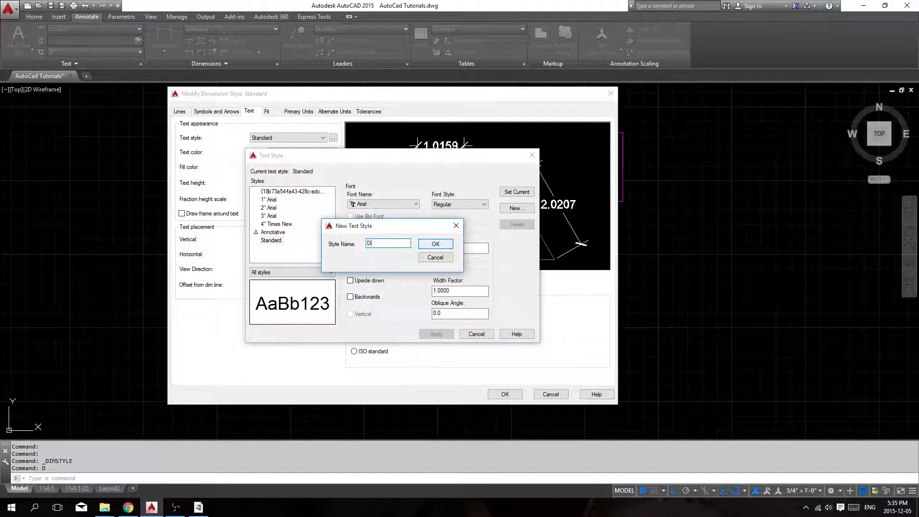
pyautogui.click(437, 245)
pyautogui.click(265, 240)
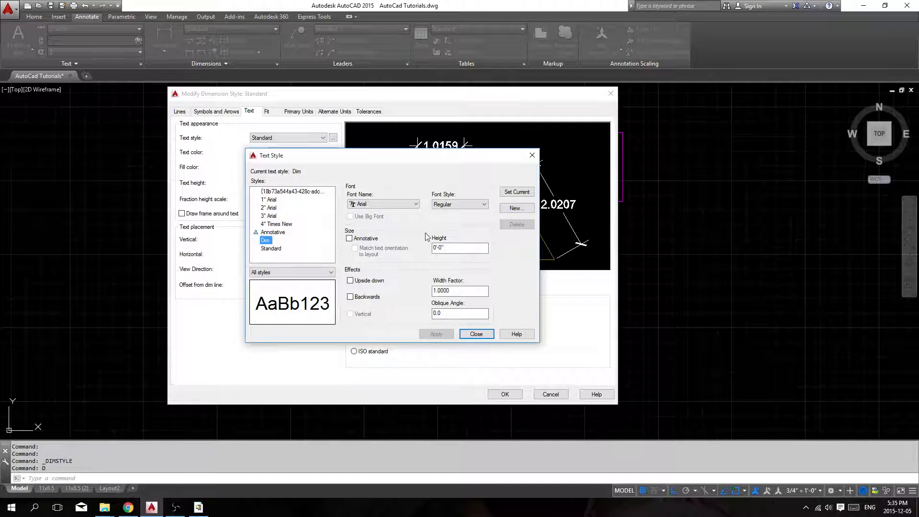
pyautogui.click(519, 193)
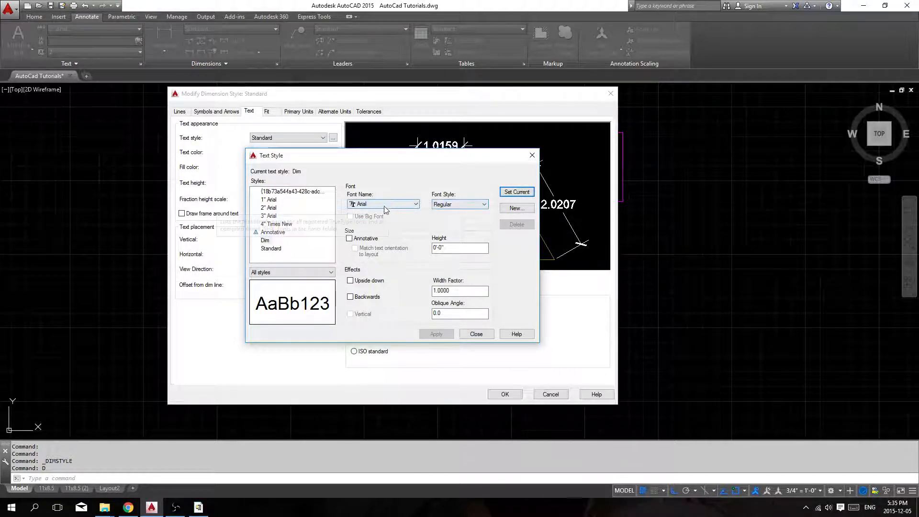
# Try the Annotative size option on the Dim text style and switch it back off
pyautogui.click(483, 204)
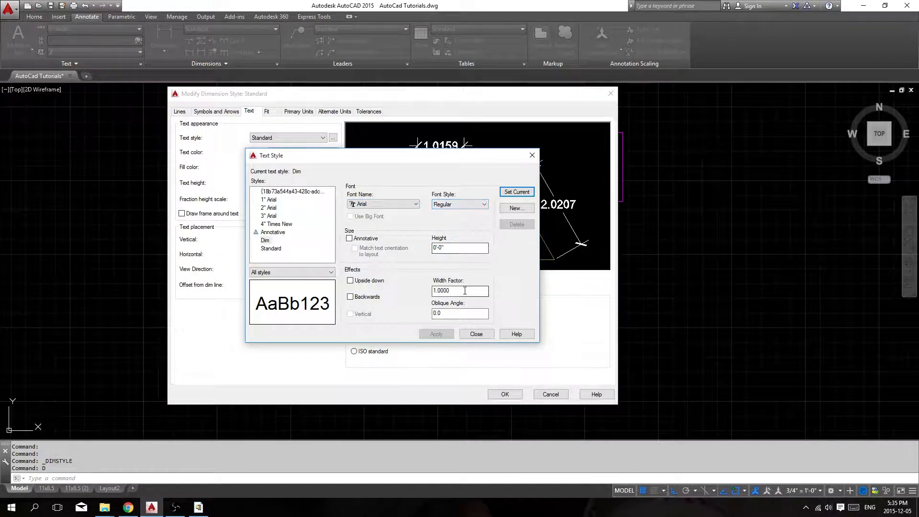
pyautogui.click(468, 247)
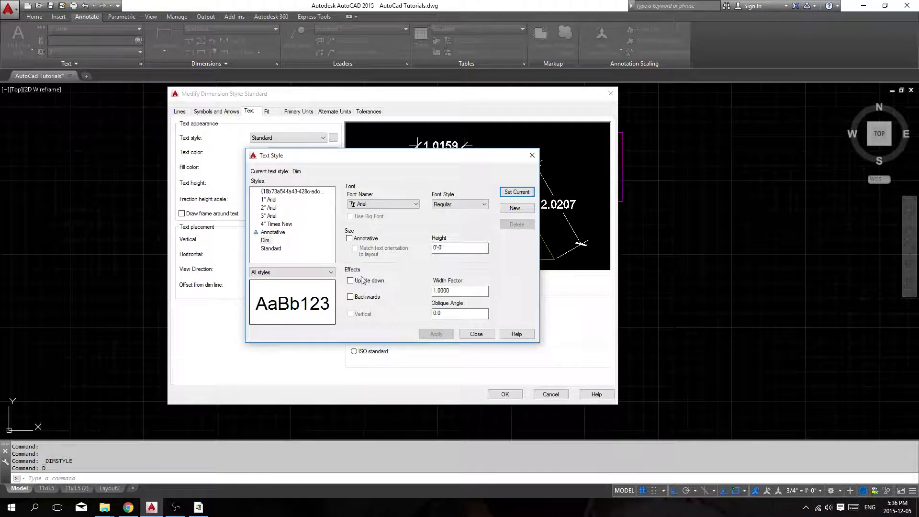
pyautogui.click(366, 239)
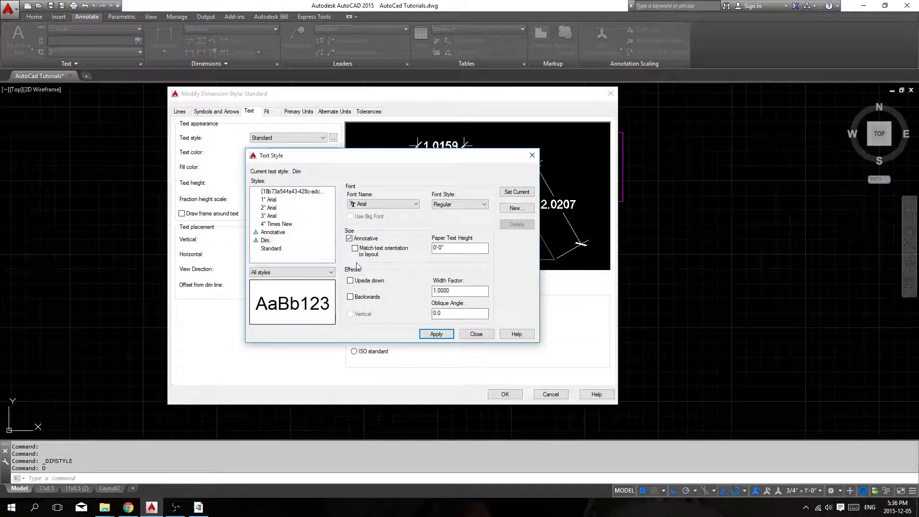
pyautogui.click(350, 238)
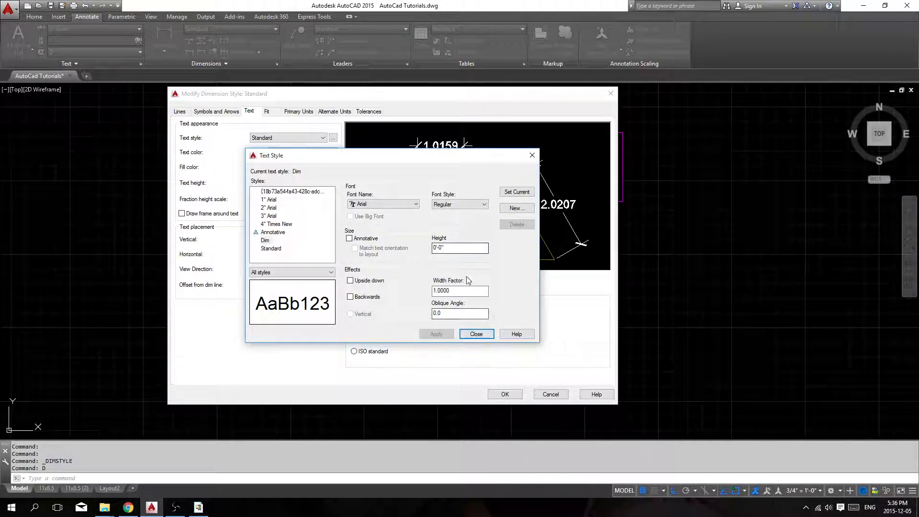
# Close the text style settings, assign the Dim text style to the dimension text and set its color to ByLayer
pyautogui.click(477, 337)
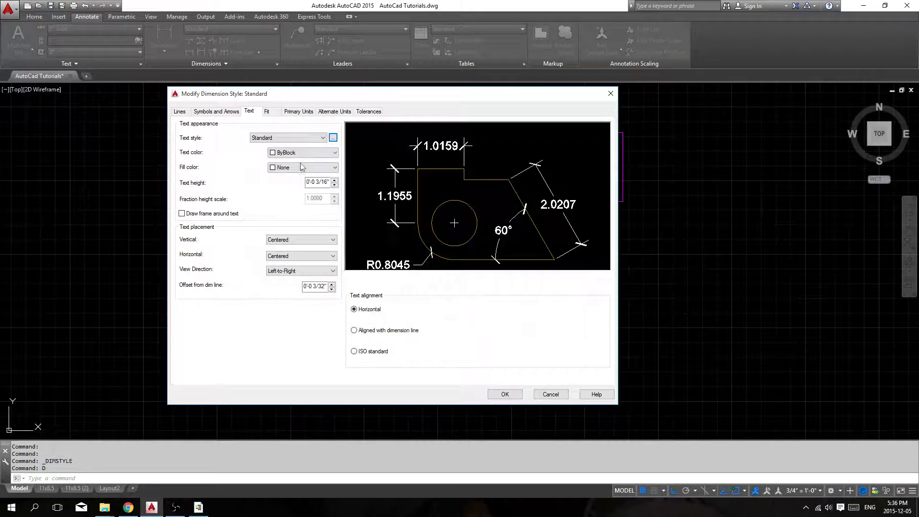
pyautogui.click(307, 138)
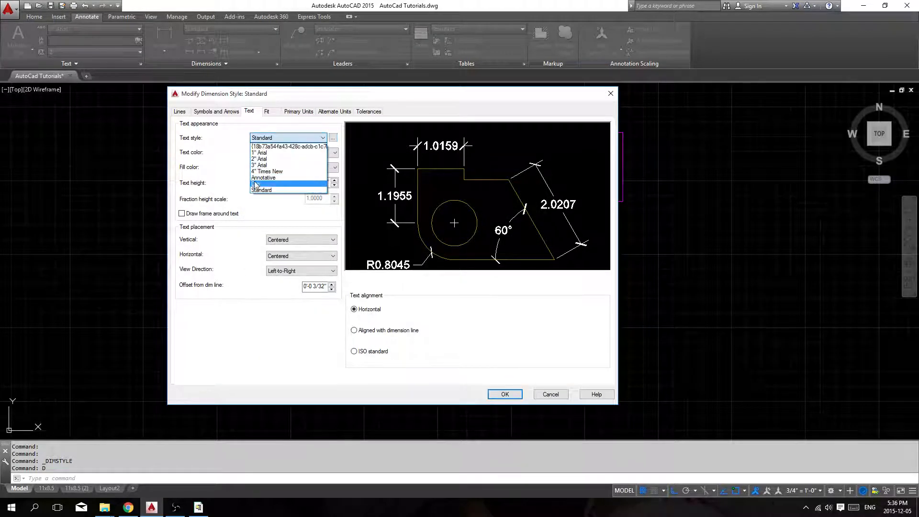
pyautogui.click(256, 185)
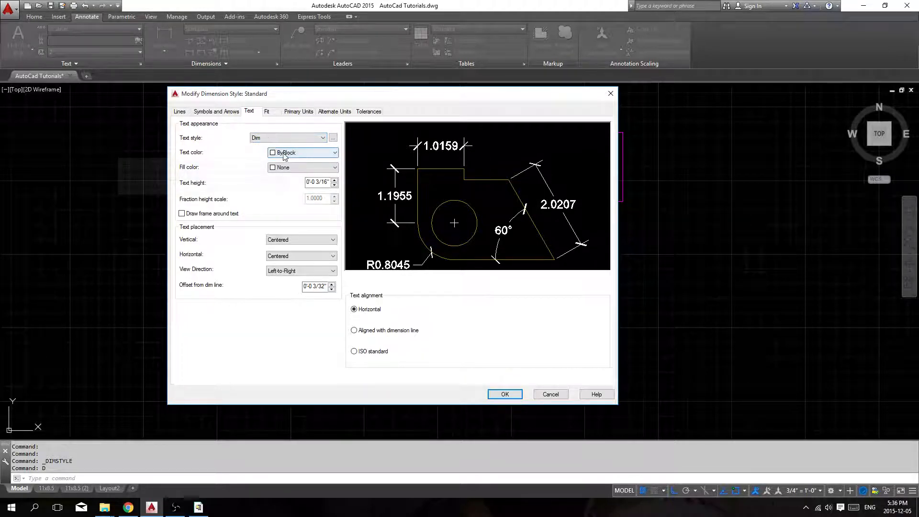
pyautogui.click(287, 152)
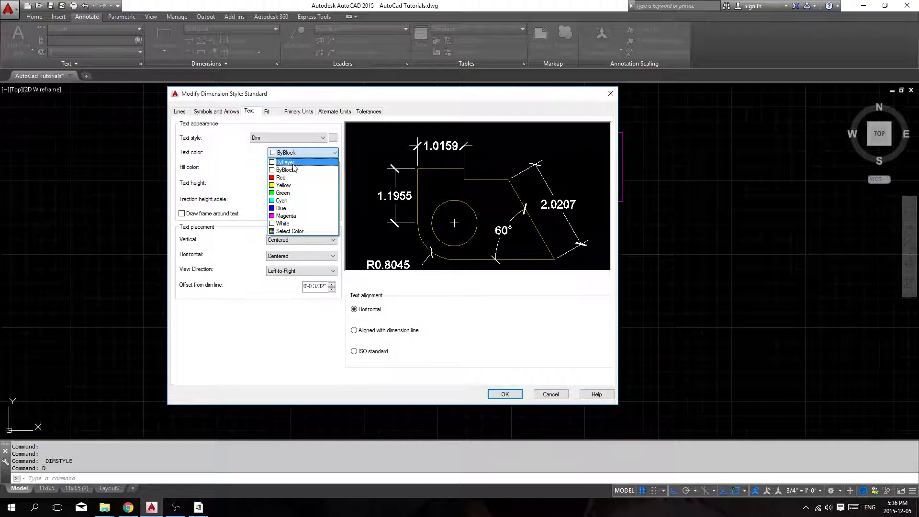
pyautogui.click(292, 164)
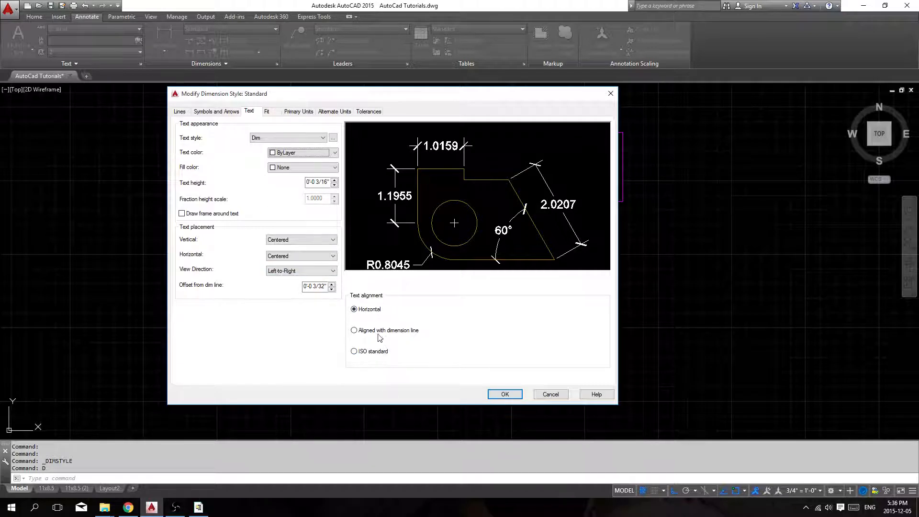
# Compare horizontal and aligned dimension text, and set the text alignment to Aligned with dimension line
pyautogui.click(395, 330)
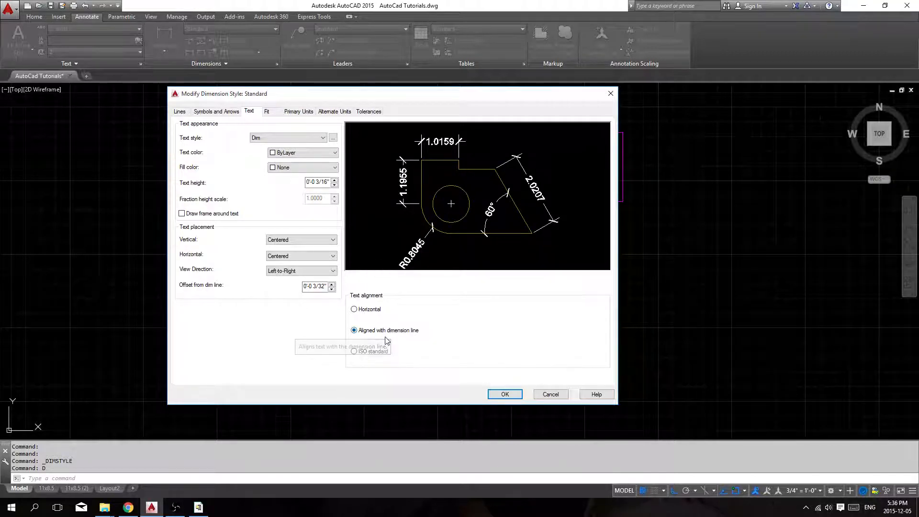
pyautogui.click(374, 310)
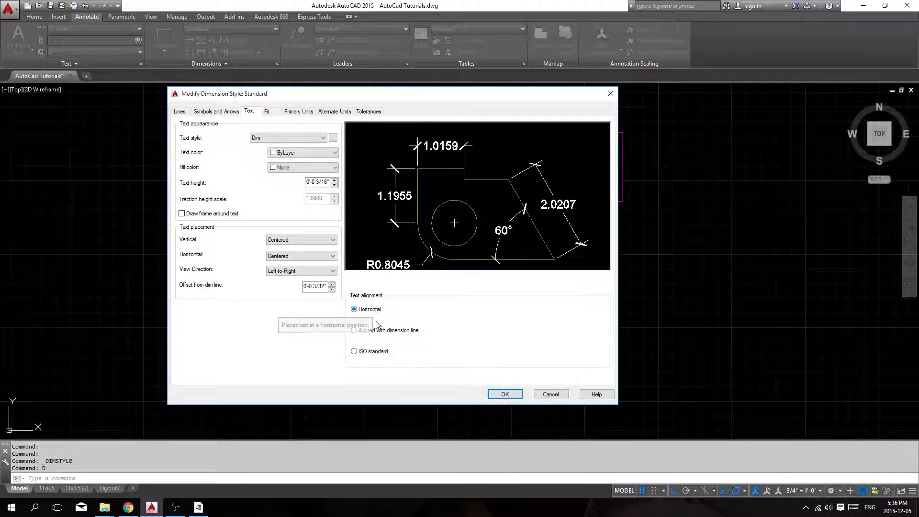
pyautogui.click(387, 335)
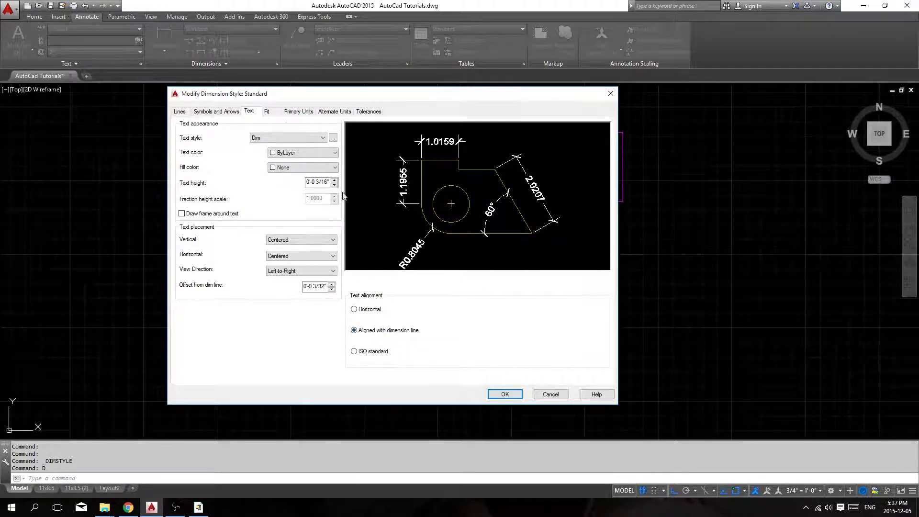
# Compare the fit options, keep Either text or arrows (best fit), and place moved text over the dimension line with leader
pyautogui.click(268, 112)
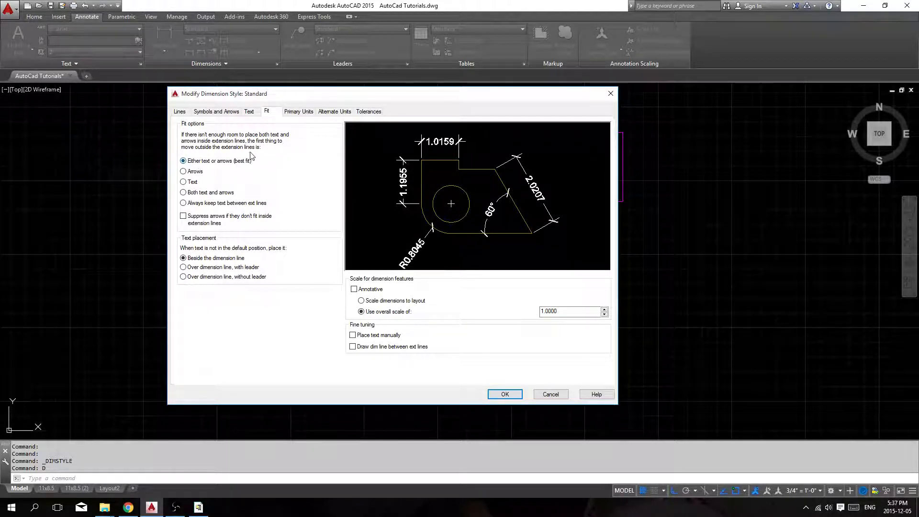
pyautogui.click(187, 182)
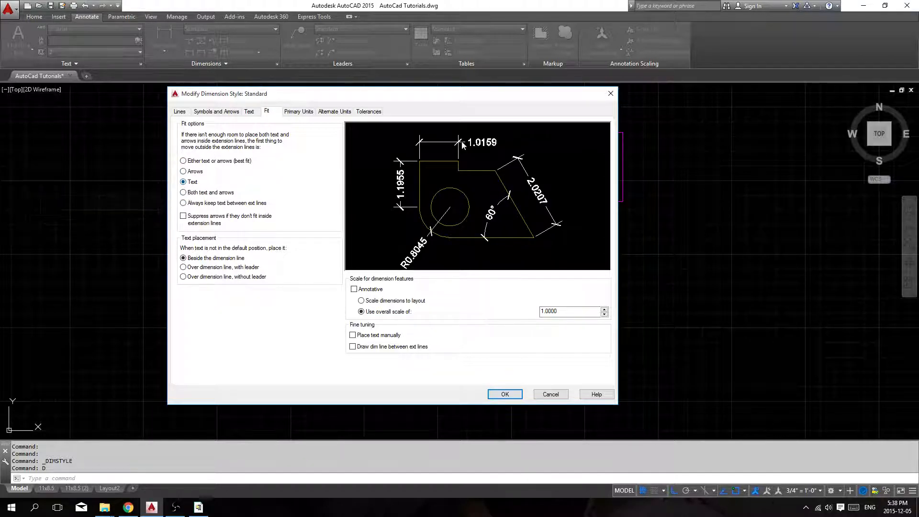
pyautogui.click(192, 171)
pyautogui.click(193, 183)
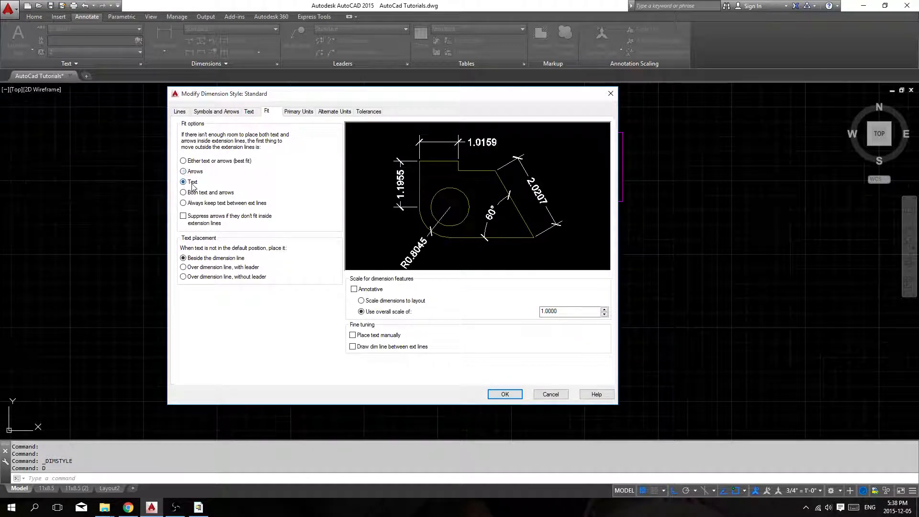
pyautogui.click(214, 193)
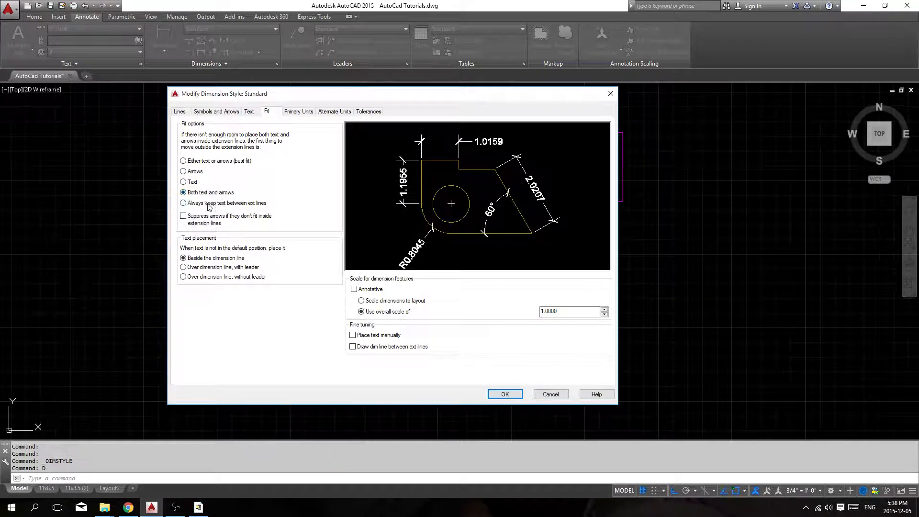
pyautogui.click(209, 204)
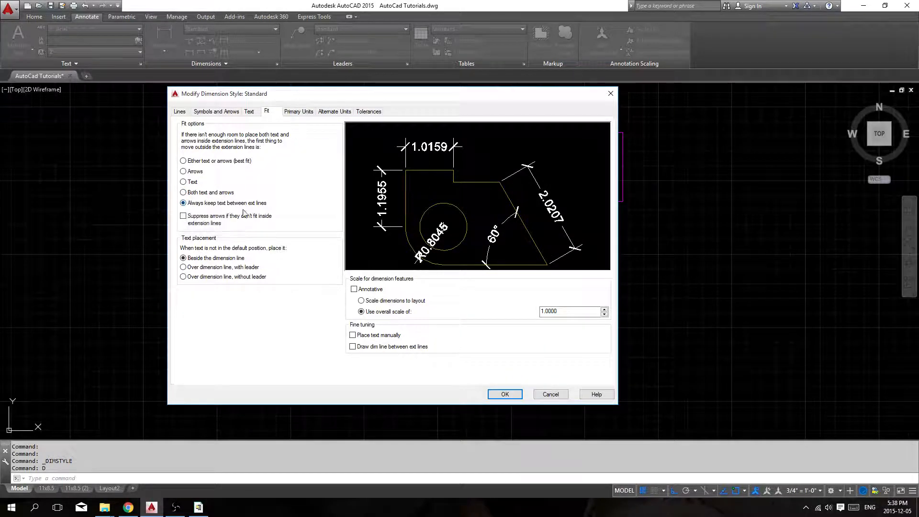
pyautogui.click(204, 163)
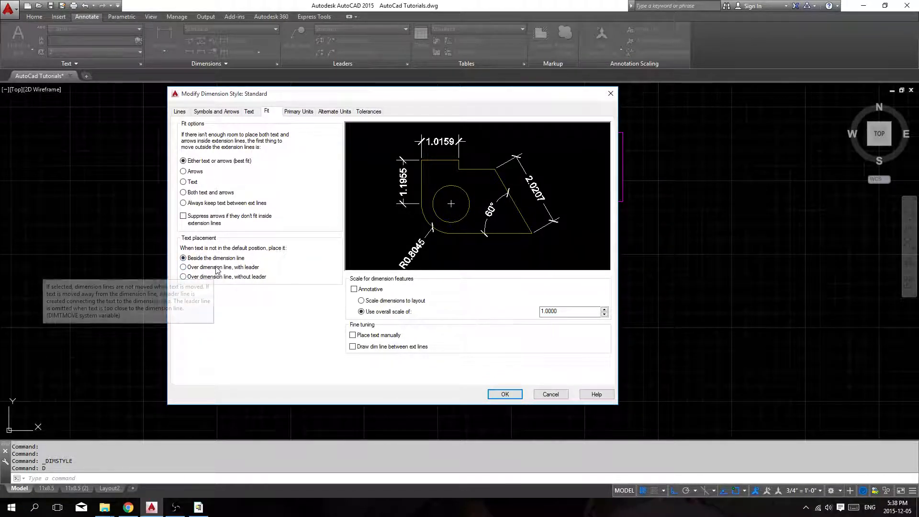
pyautogui.click(241, 271)
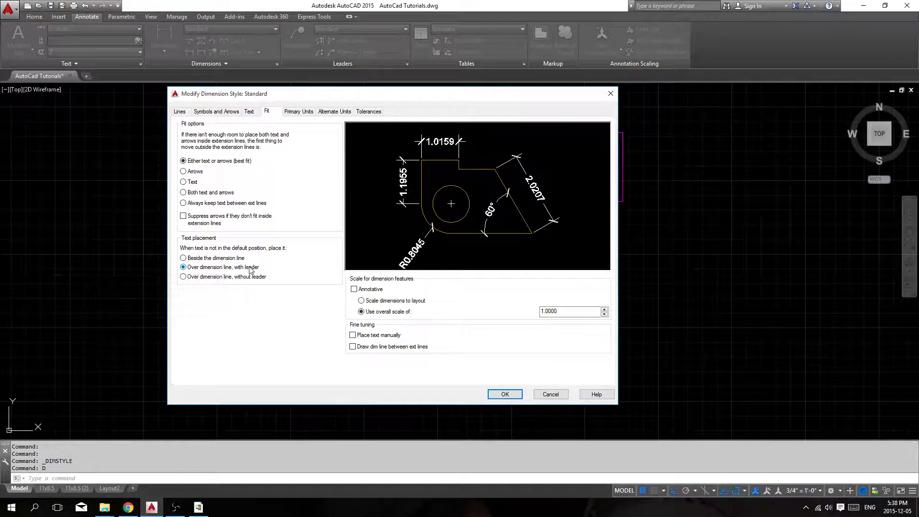
# Set the unit format of the style's linear dimensions to Architectural in the primary units
pyautogui.click(299, 111)
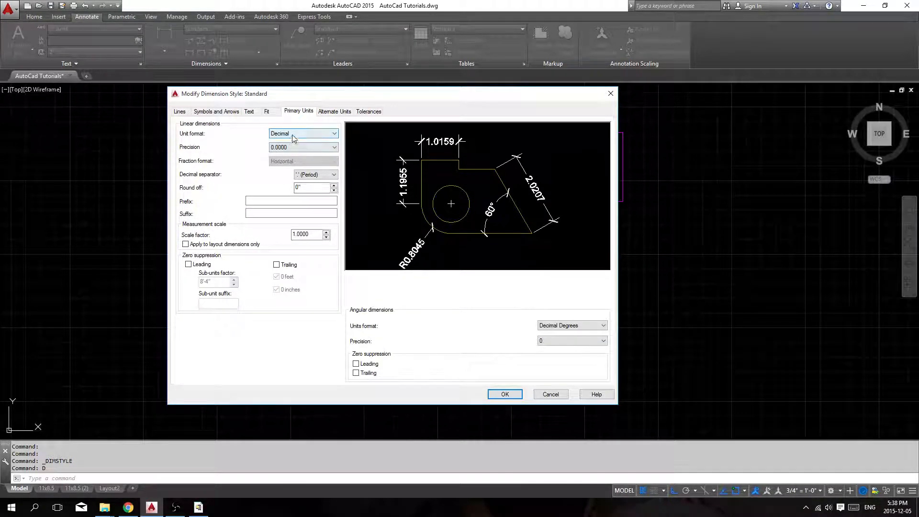
pyautogui.click(294, 134)
pyautogui.click(293, 163)
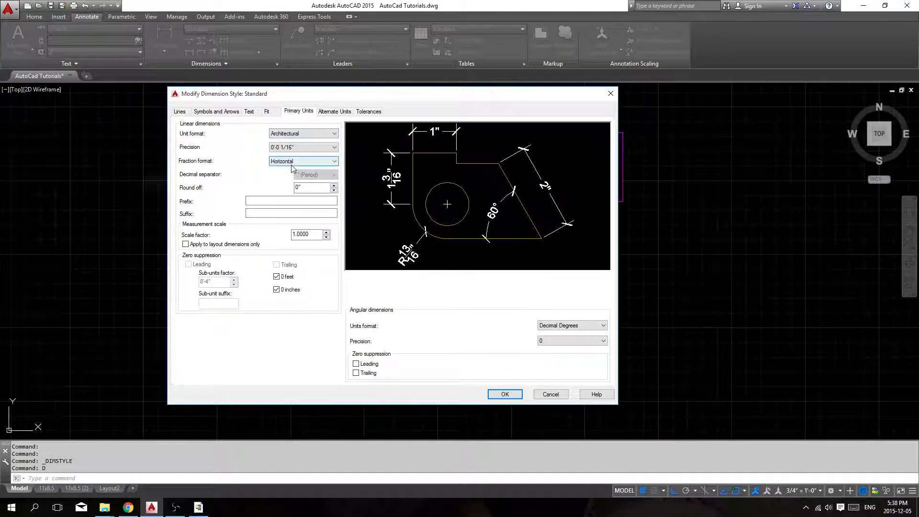
pyautogui.click(318, 134)
pyautogui.click(318, 134)
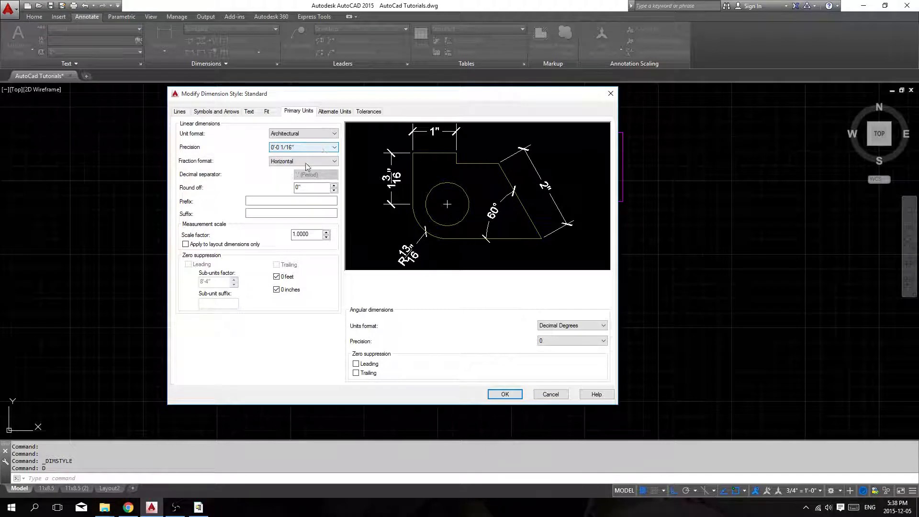
# Try turning off the 0 feet zero suppression for linear dimensions and turn it back on
pyautogui.click(274, 200)
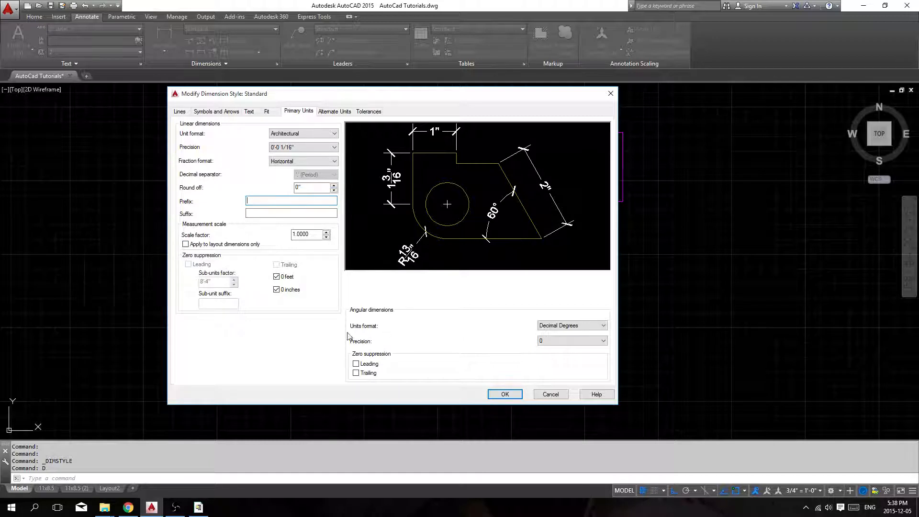
pyautogui.click(286, 277)
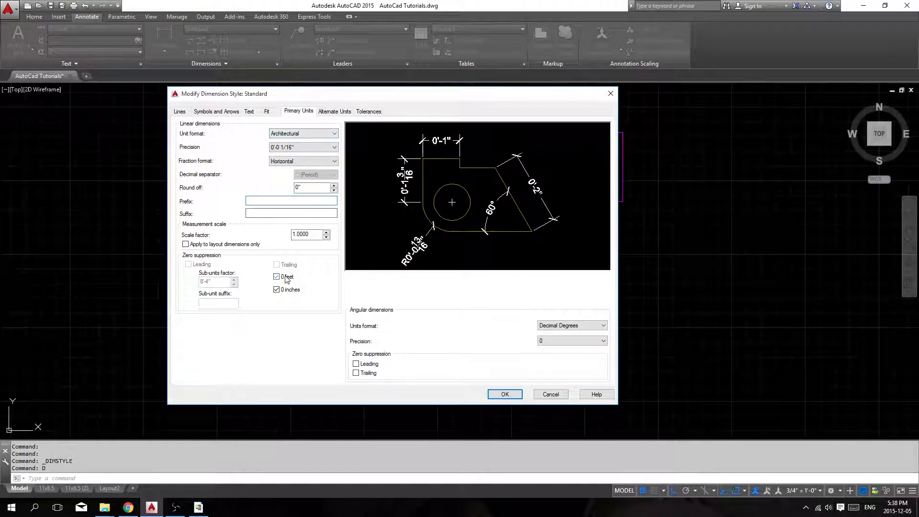
pyautogui.click(288, 277)
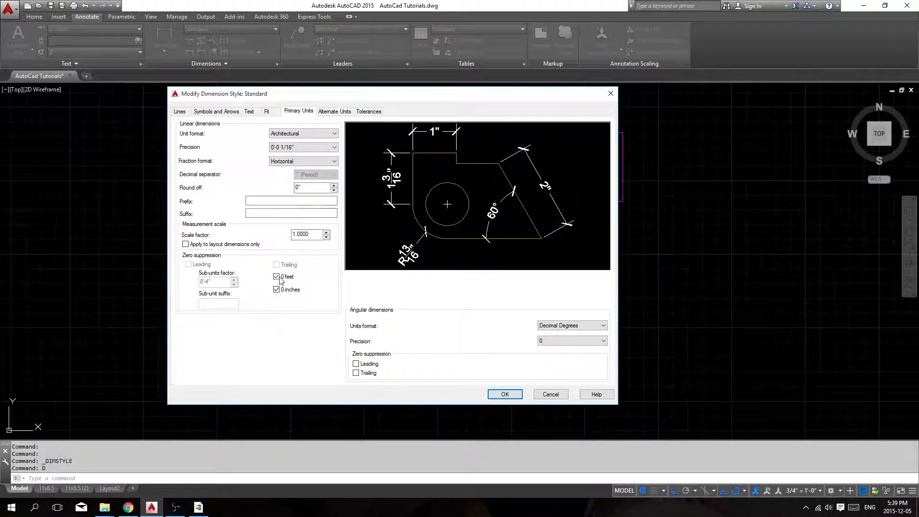
# Try turning off the 0 feet suppression and displaying alternate units in the Standard dimension style, restoring each setting after previewing it
pyautogui.click(280, 278)
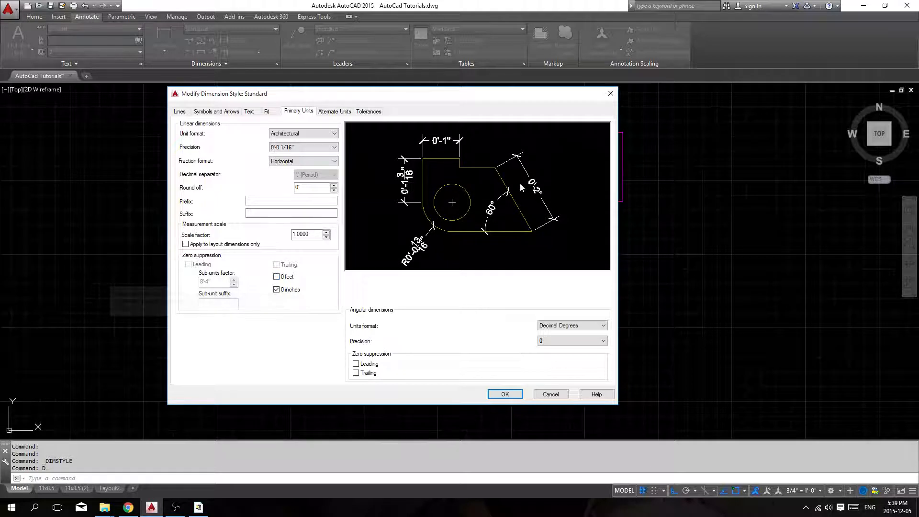
pyautogui.click(281, 278)
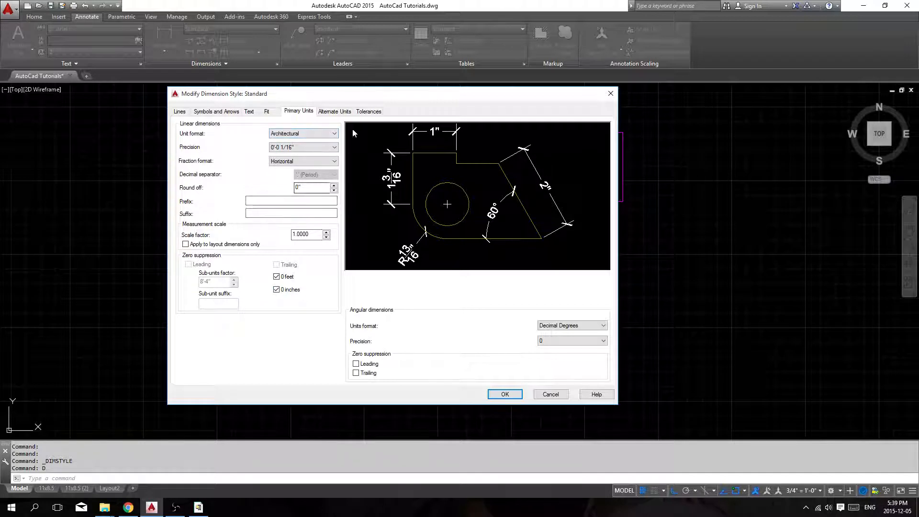
pyautogui.click(334, 112)
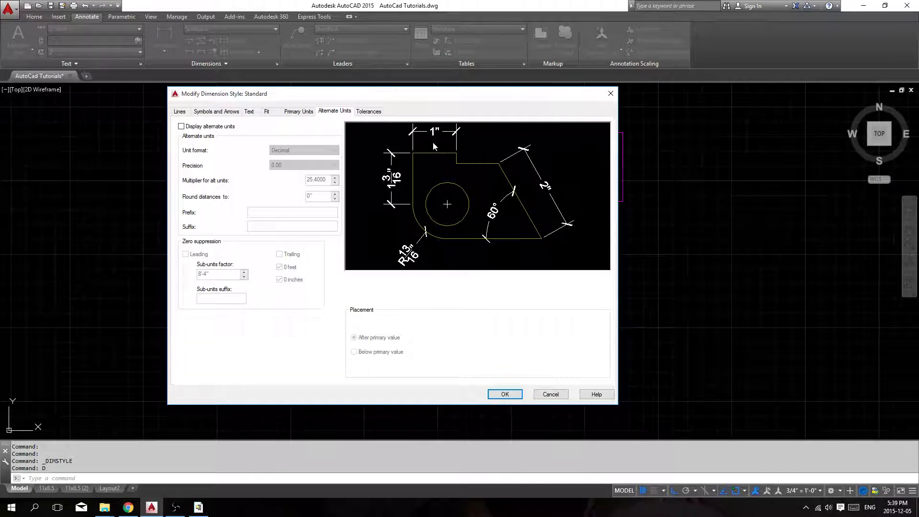
pyautogui.click(217, 127)
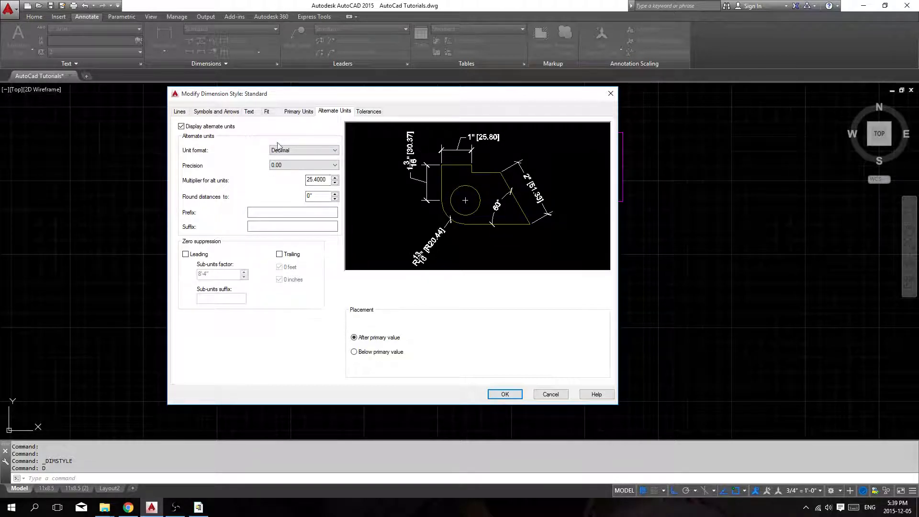
pyautogui.click(214, 127)
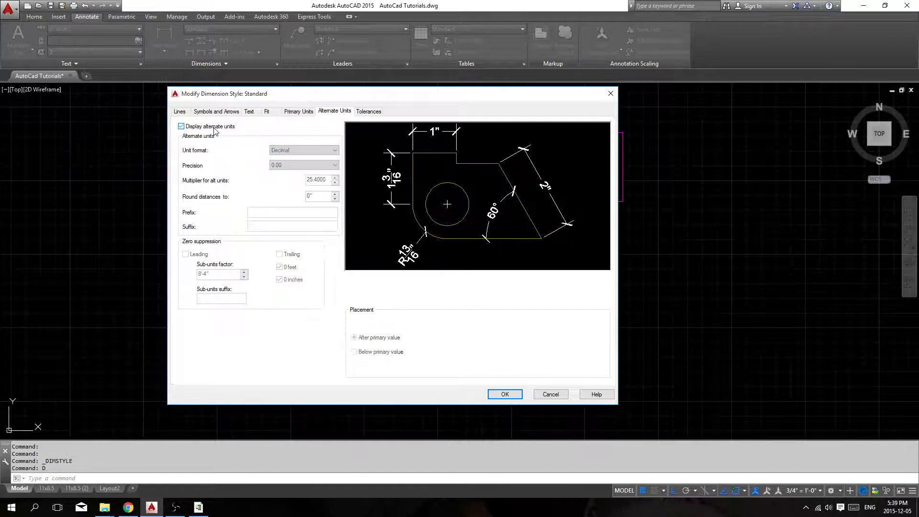
# Review the tolerance, fit, arrow and line settings, accept the Standard dimension style and close the Dimension Style Manager
pyautogui.click(372, 113)
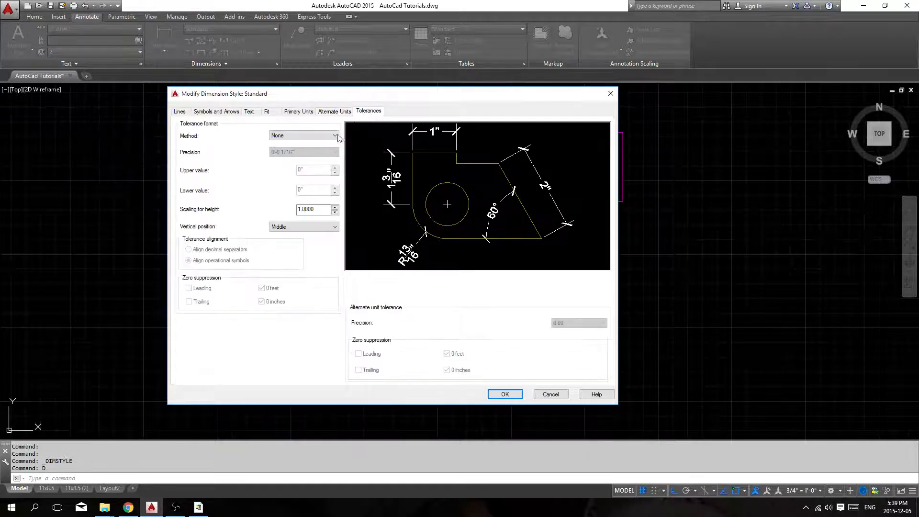
pyautogui.click(303, 135)
pyautogui.click(303, 135)
pyautogui.click(266, 112)
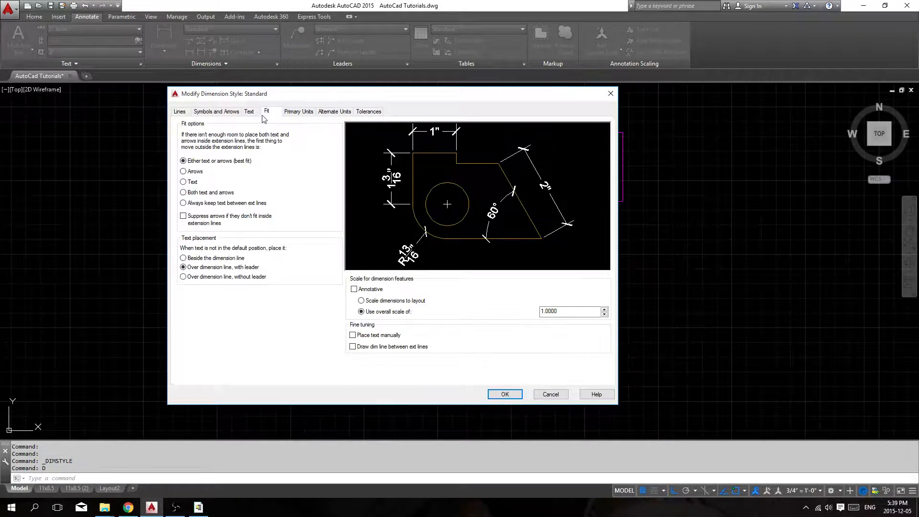
pyautogui.click(219, 112)
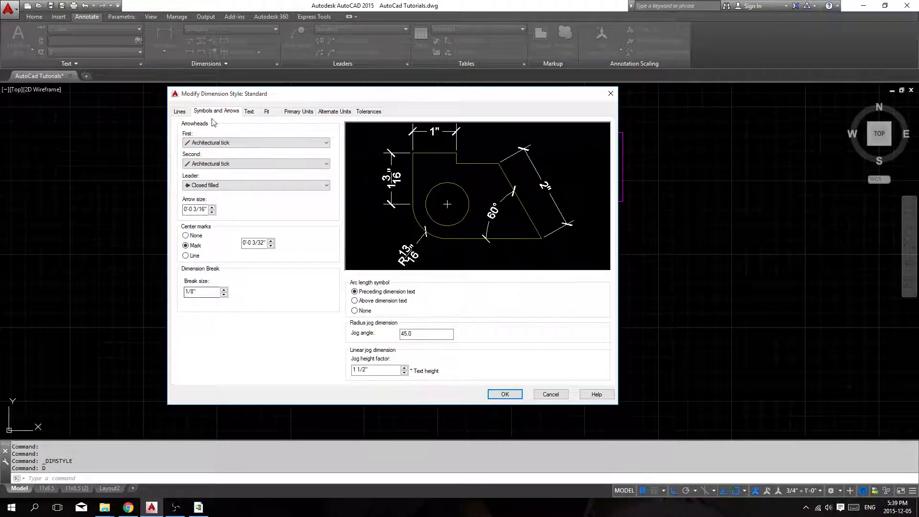
pyautogui.click(179, 111)
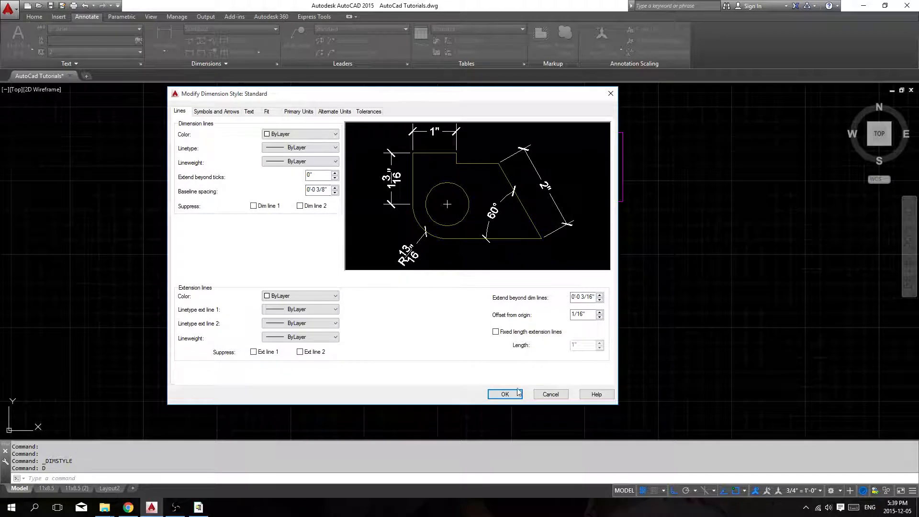
pyautogui.click(505, 395)
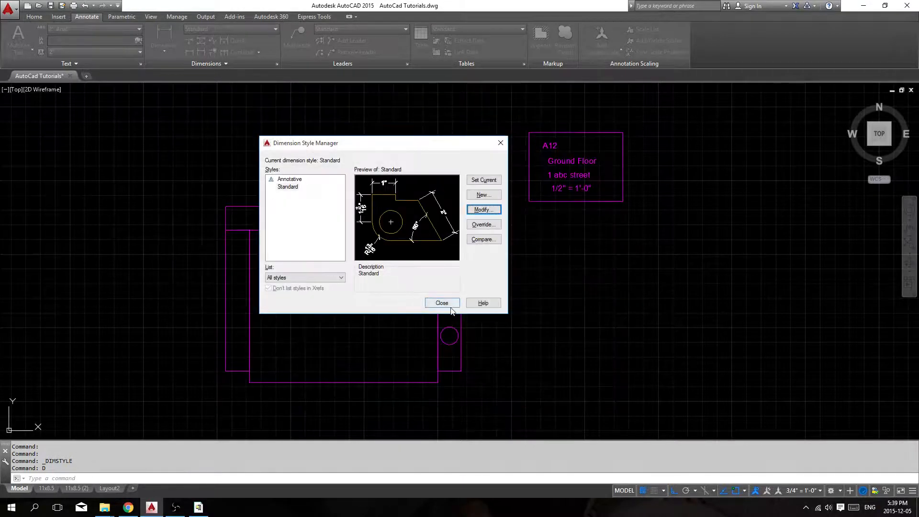
pyautogui.click(292, 190)
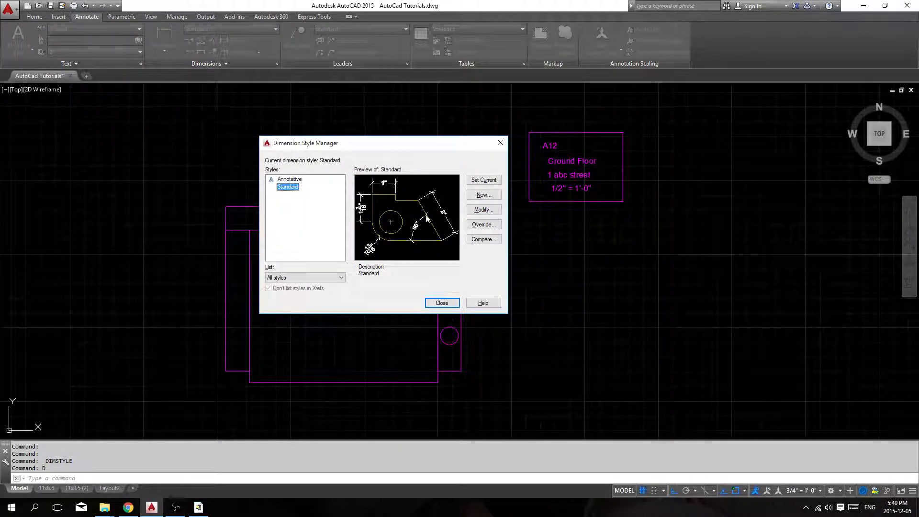
pyautogui.click(453, 306)
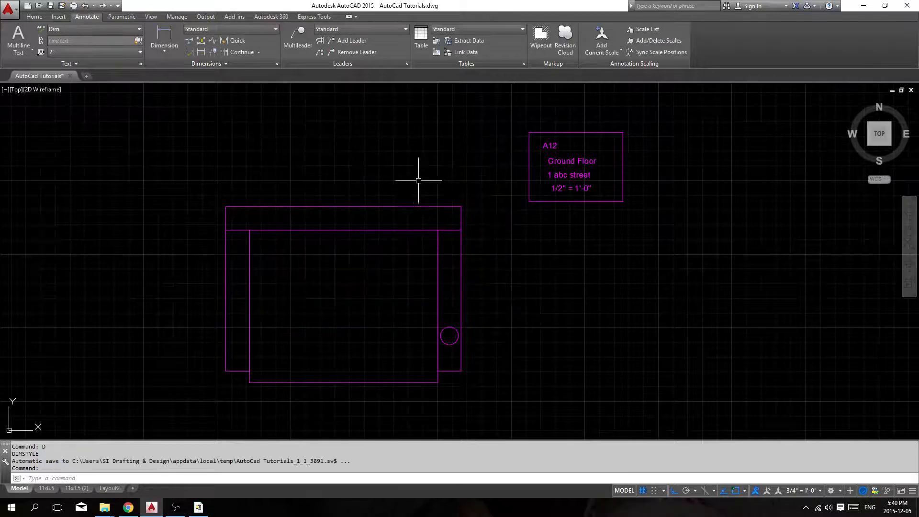
# Add a linear dimension across the full width of the chair's upper edge, placing the dimension line just above it
pyautogui.moveTo(269, 247); pyautogui.dragTo(238, 228, button='middle')
pyautogui.click(297, 257)
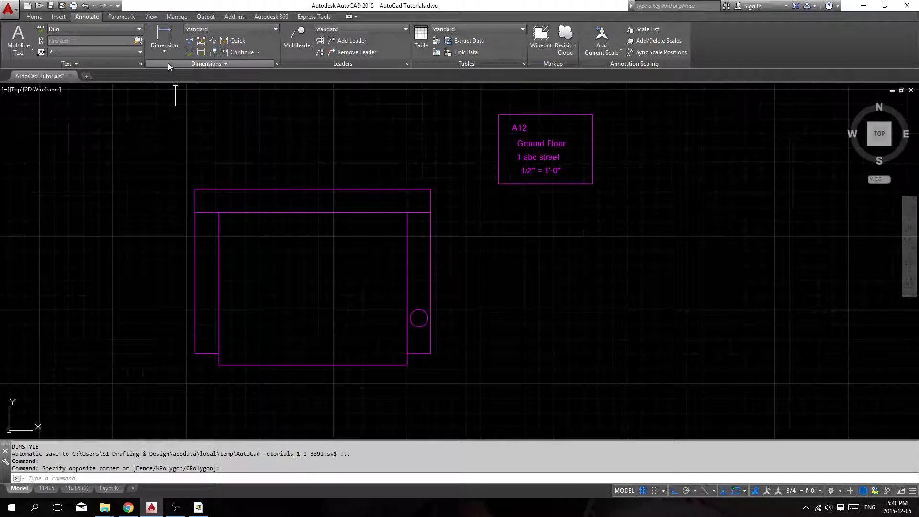
pyautogui.click(168, 44)
pyautogui.click(195, 189)
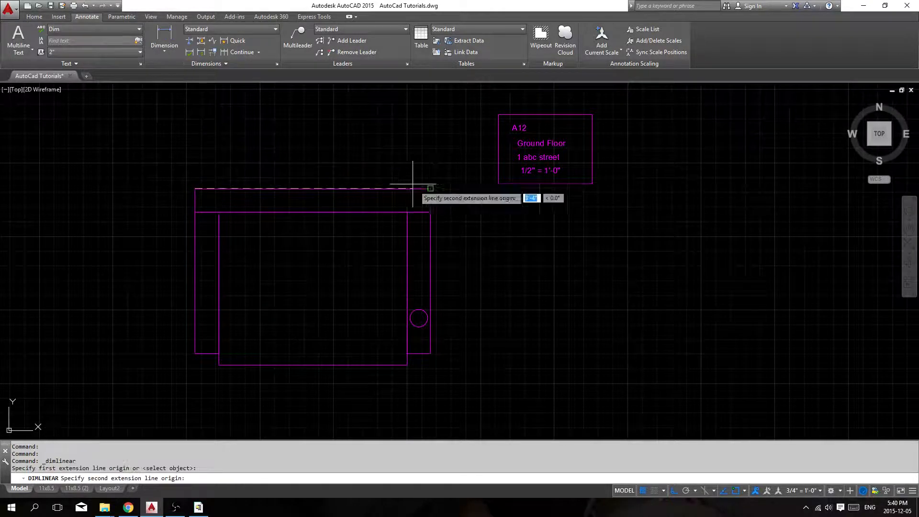
pyautogui.click(430, 189)
pyautogui.click(329, 172)
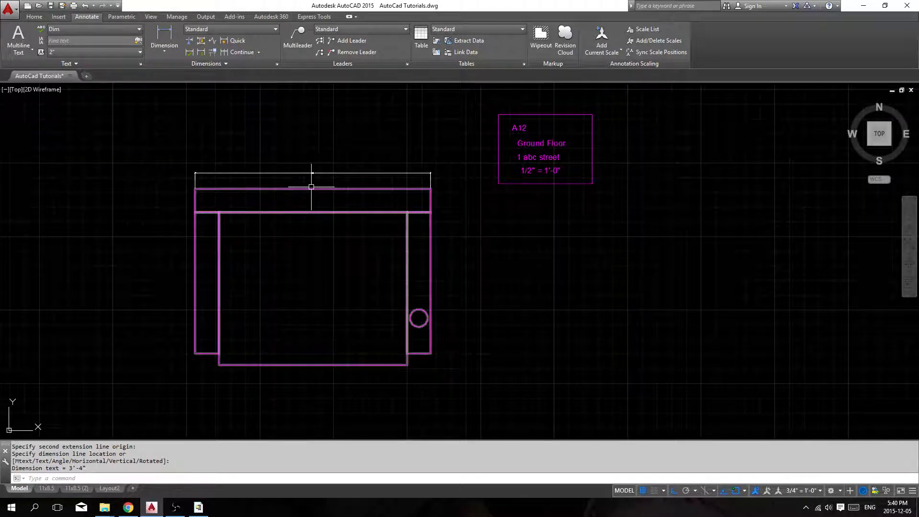
# Examine the size of the new dimension's text and ticks relative to the chair in model space
pyautogui.scroll(6, 311, 186)
pyautogui.scroll(-3, 353, 148)
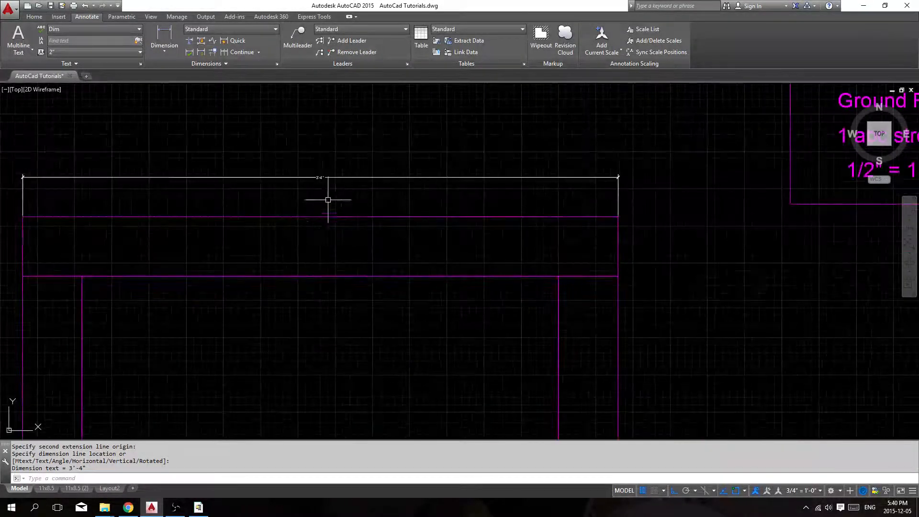
pyautogui.scroll(6, 311, 186)
pyautogui.scroll(-4, 392, 126)
pyautogui.moveTo(131, 149); pyautogui.dragTo(389, 204, button='middle')
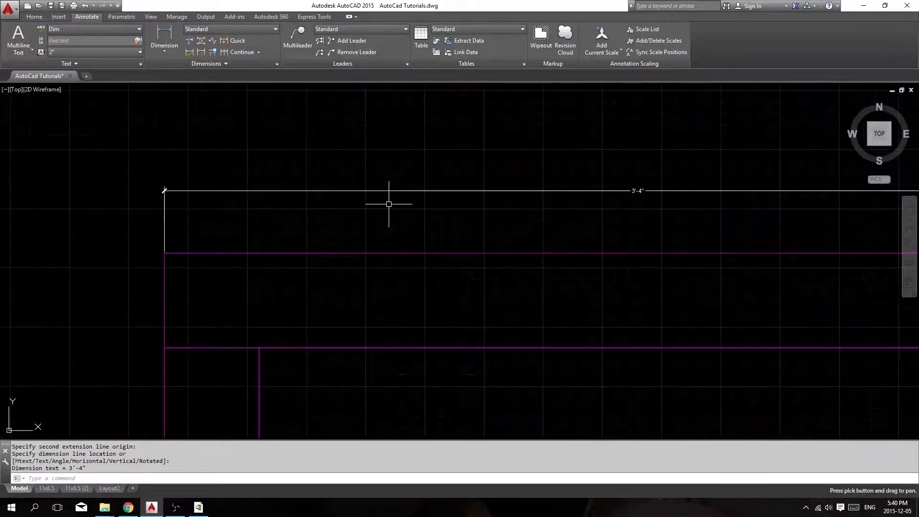
pyautogui.scroll(6, 186, 195)
pyautogui.scroll(-16, 211, 234)
pyautogui.scroll(4, 246, 246)
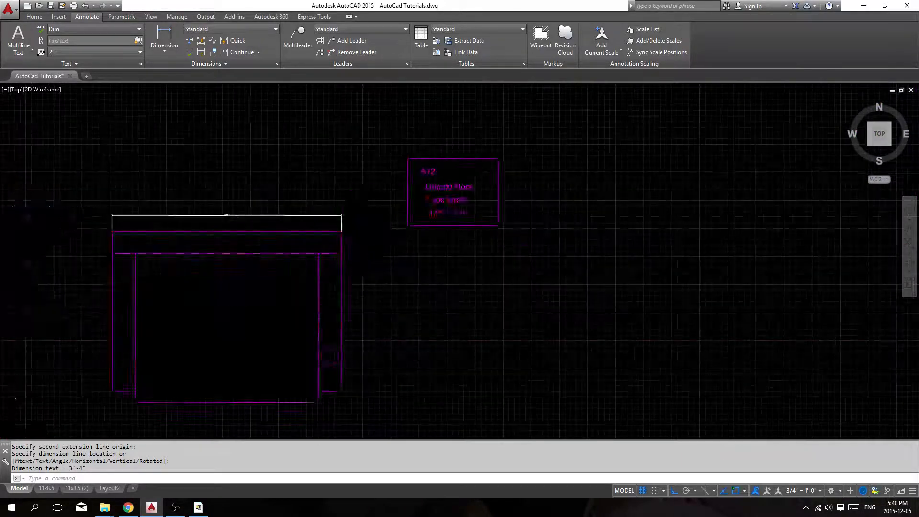
pyautogui.moveTo(200, 207); pyautogui.dragTo(353, 185, button='middle')
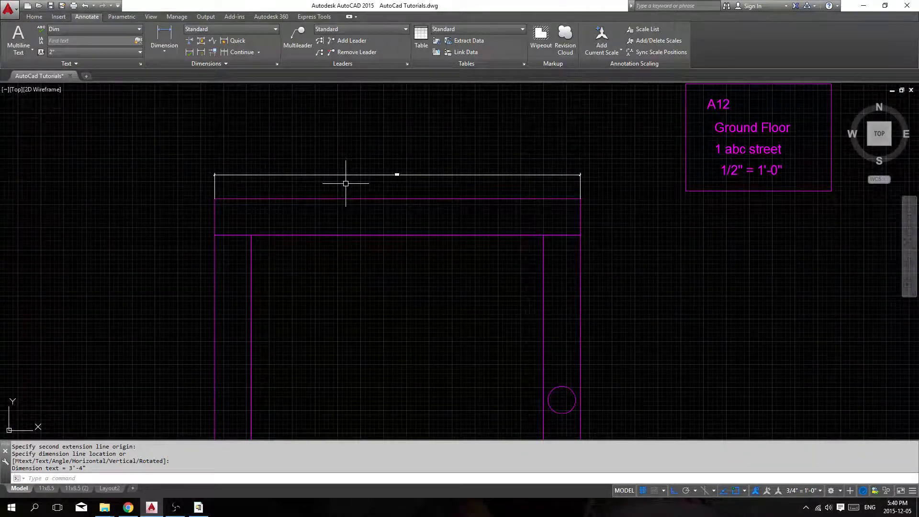
pyautogui.moveTo(364, 185)
pyautogui.mouseDown(button='middle')
pyautogui.moveTo(340, 169)
pyautogui.moveTo(361, 113)
pyautogui.moveTo(369, 119)
pyautogui.mouseUp(button='middle')
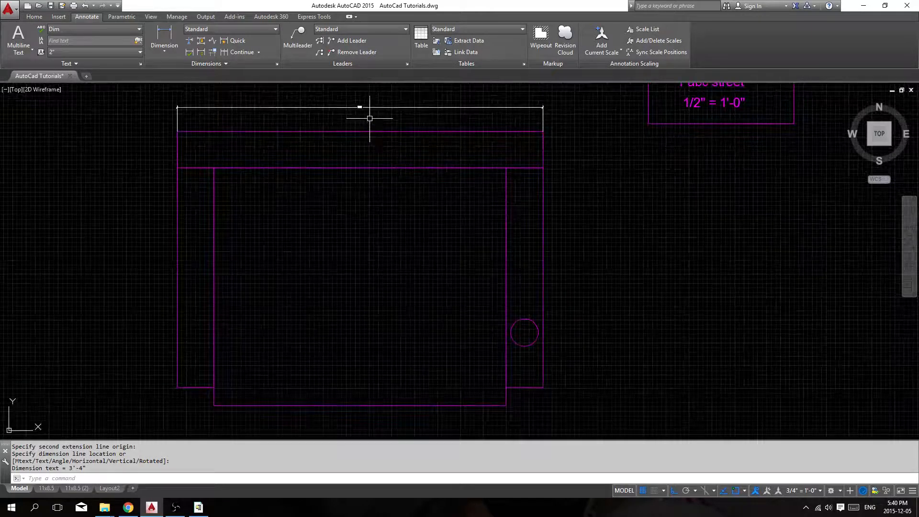
pyautogui.click(369, 118)
pyautogui.click(359, 103)
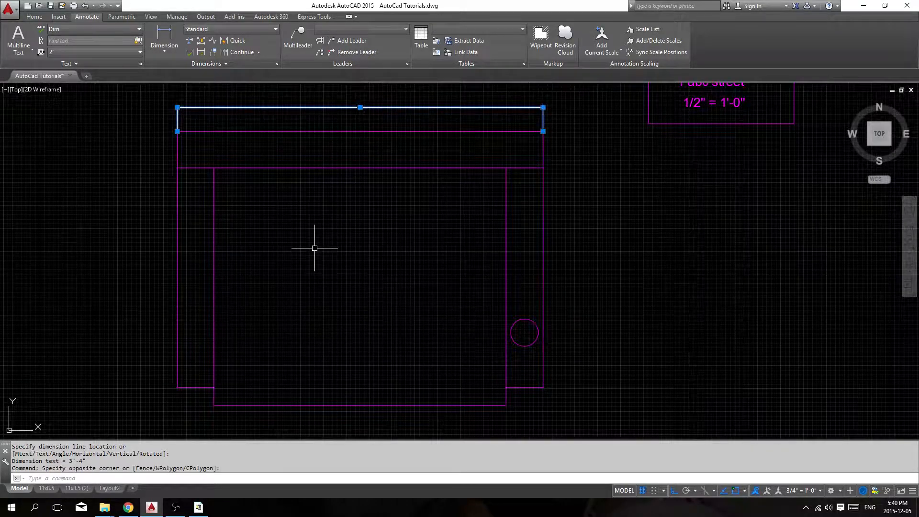
pyautogui.press('Escape')
# Switch to the 11x8.5 layout, activate the upper viewport and pick 3/4" = 1'-0" as its scale
pyautogui.click(51, 489)
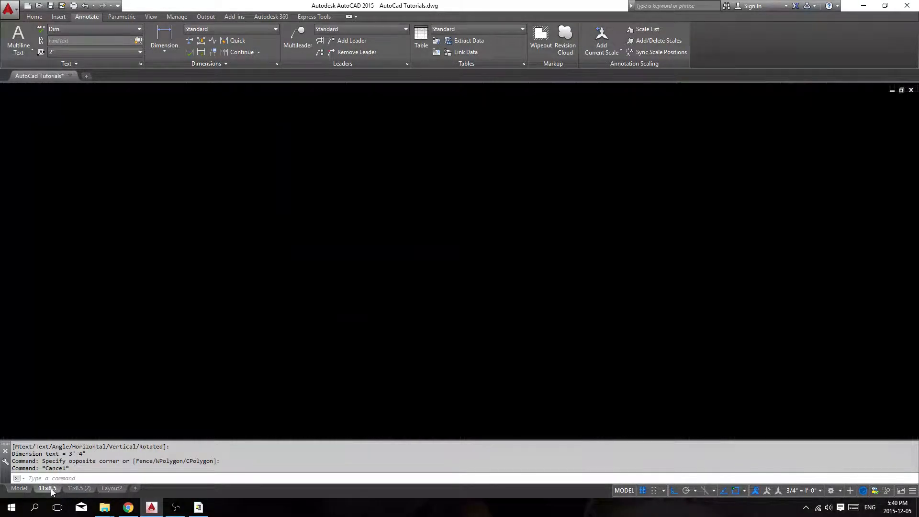
pyautogui.doubleClick(498, 211)
pyautogui.moveTo(513, 211); pyautogui.dragTo(489, 214, button='middle')
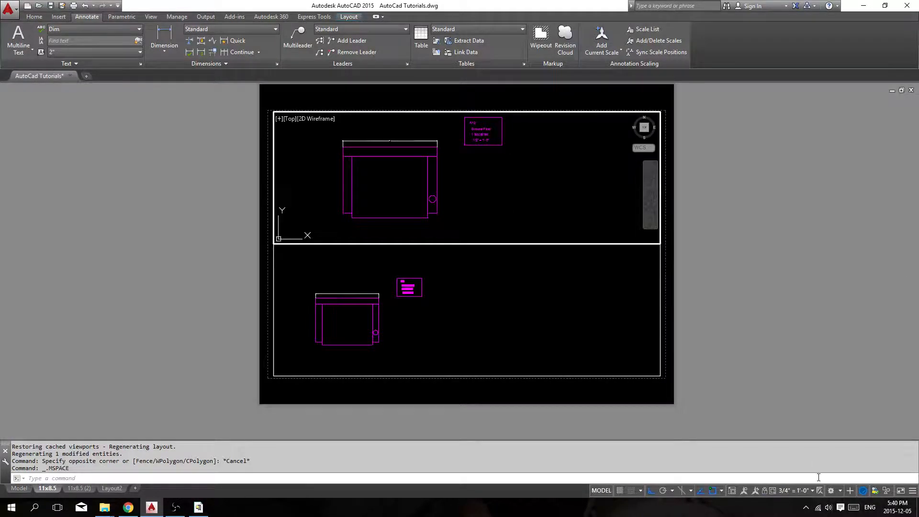
pyautogui.click(795, 492)
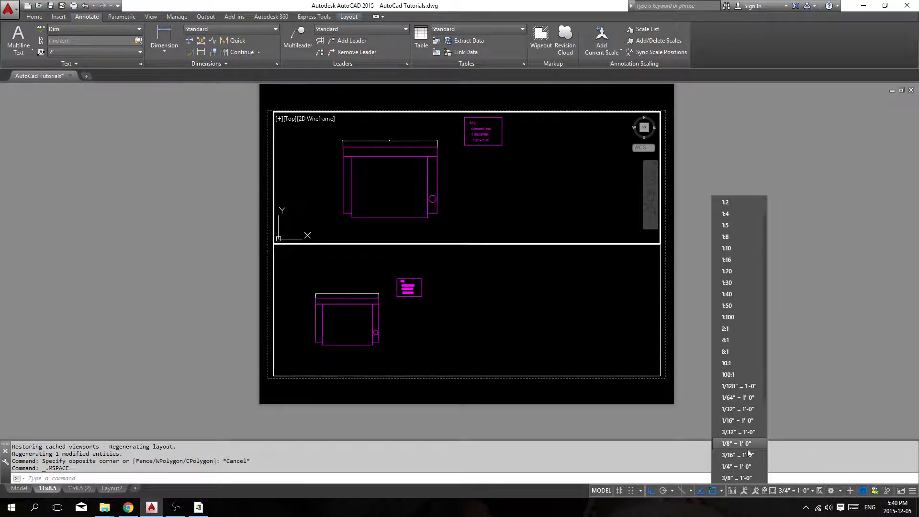
pyautogui.scroll(-2, 739, 459)
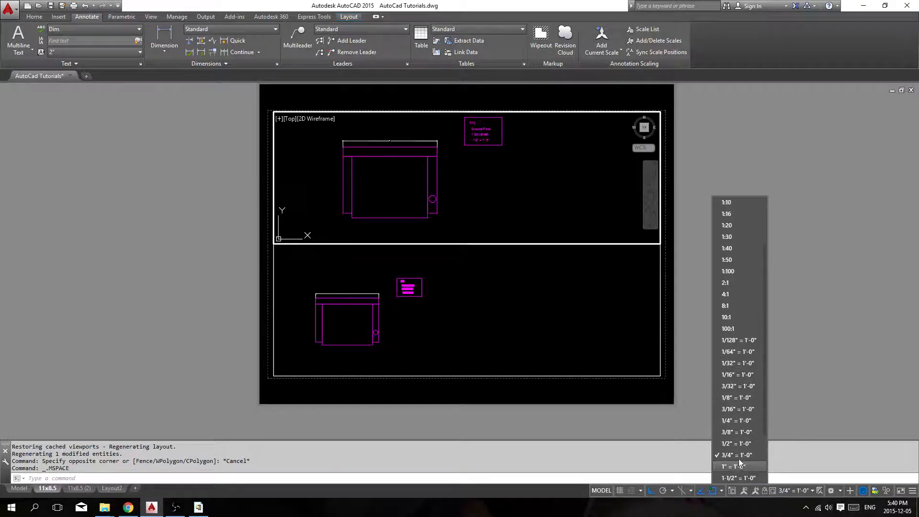
pyautogui.click(739, 455)
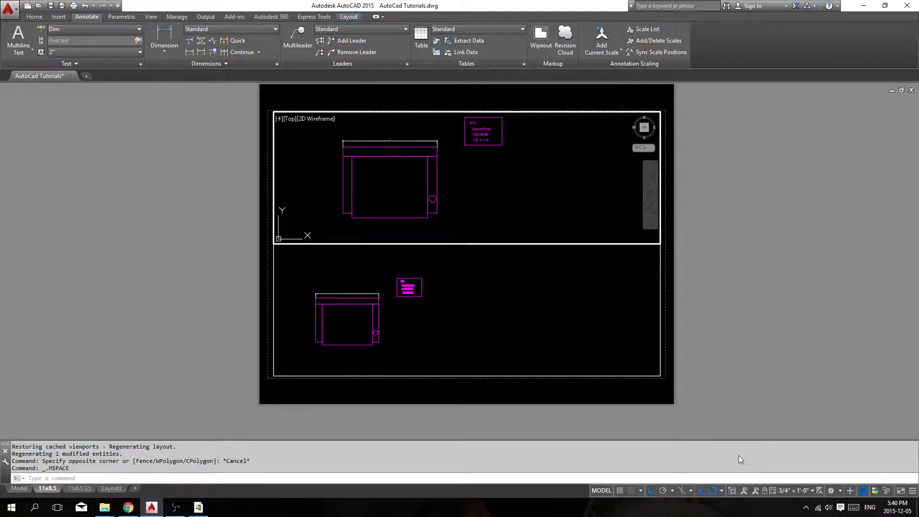
pyautogui.click(511, 205)
pyautogui.click(462, 187)
pyautogui.moveTo(486, 198); pyautogui.dragTo(462, 205, button='middle')
# Return to paper space and examine how legible the chair's dimension is in the upper viewport
pyautogui.doubleClick(208, 184)
pyautogui.scroll(6, 367, 141)
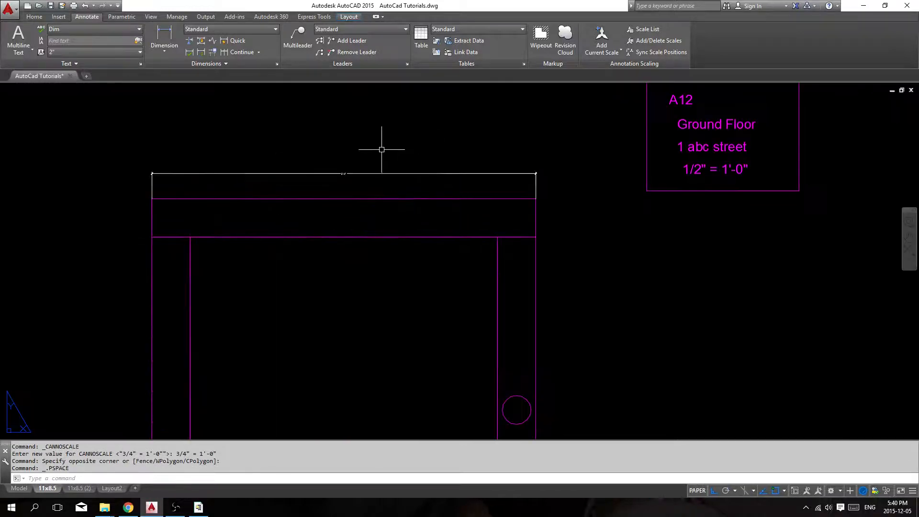
pyautogui.scroll(-3, 381, 148)
pyautogui.scroll(3, 389, 181)
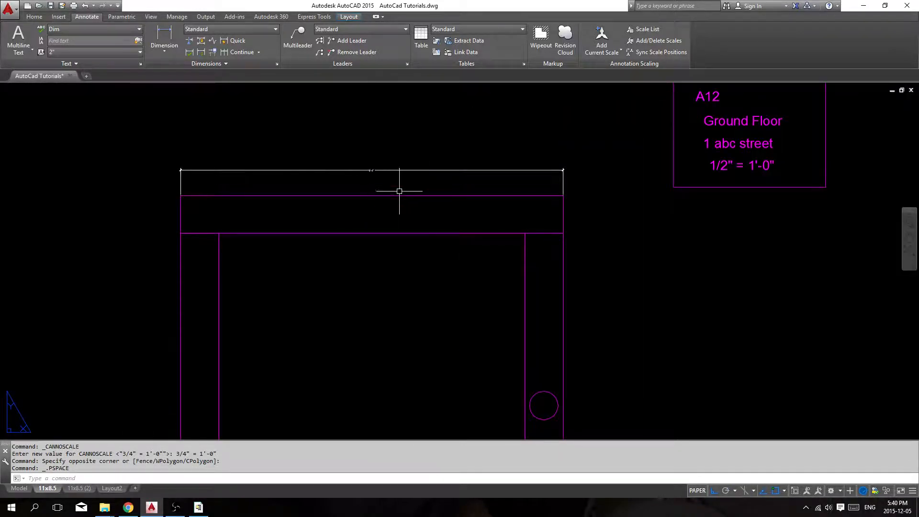
pyautogui.scroll(-6, 338, 200)
pyautogui.scroll(4, 352, 191)
pyautogui.scroll(-2, 365, 223)
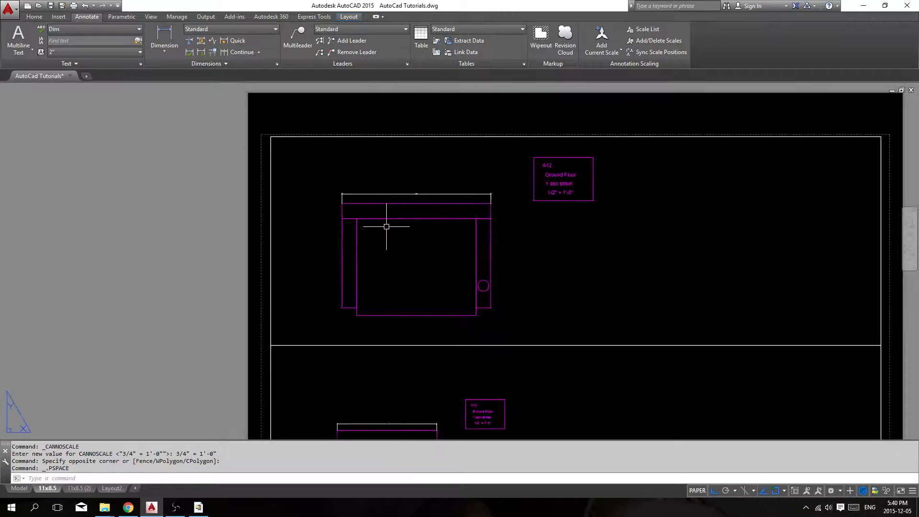
pyautogui.click(331, 204)
pyautogui.click(188, 264)
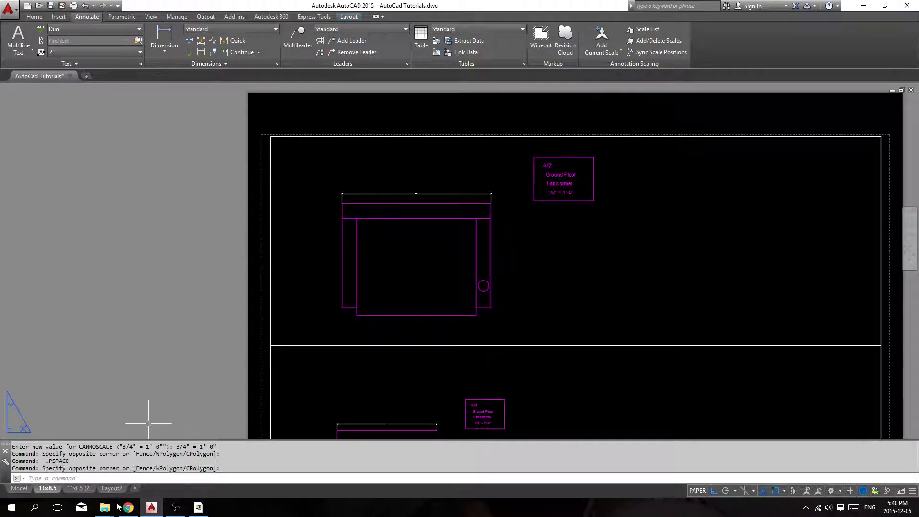
# Return to model space and set the Standard dimension style's overall scale to 32
pyautogui.click(19, 489)
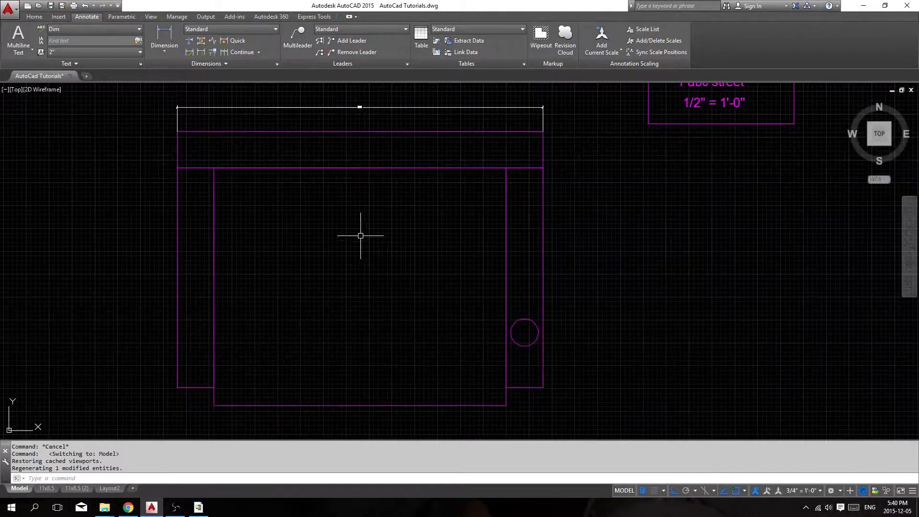
pyautogui.scroll(-2, 361, 228)
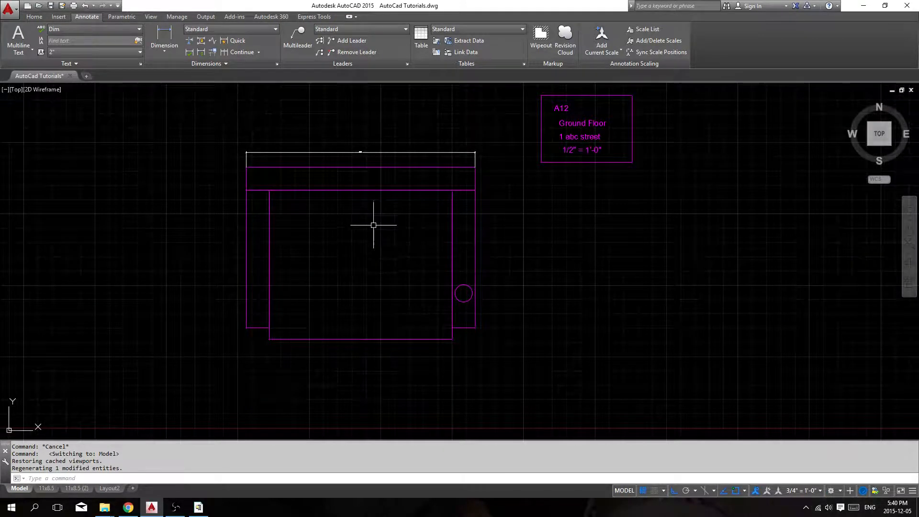
pyautogui.write('d')
pyautogui.press('Return')
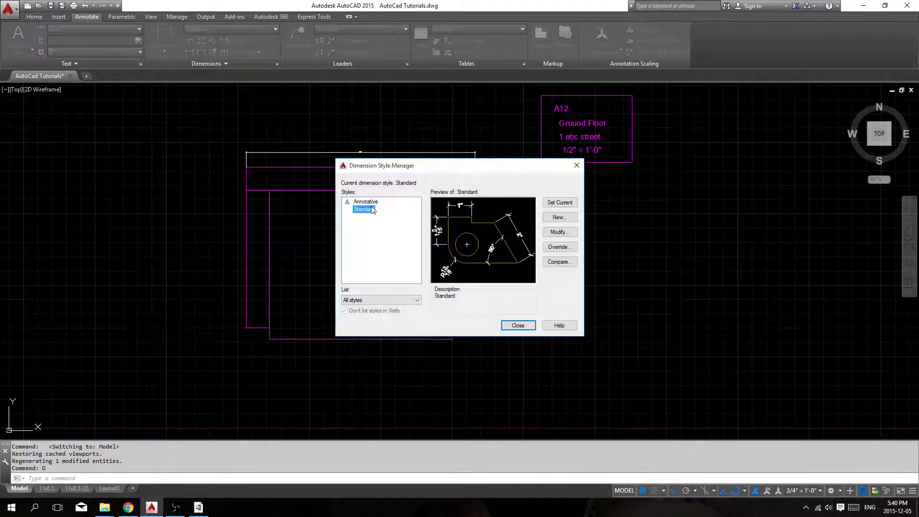
pyautogui.click(560, 235)
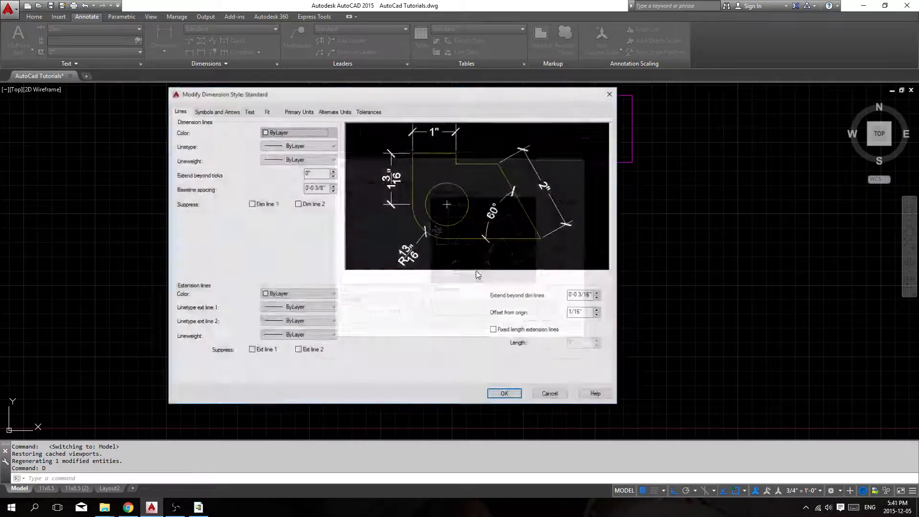
pyautogui.click(265, 111)
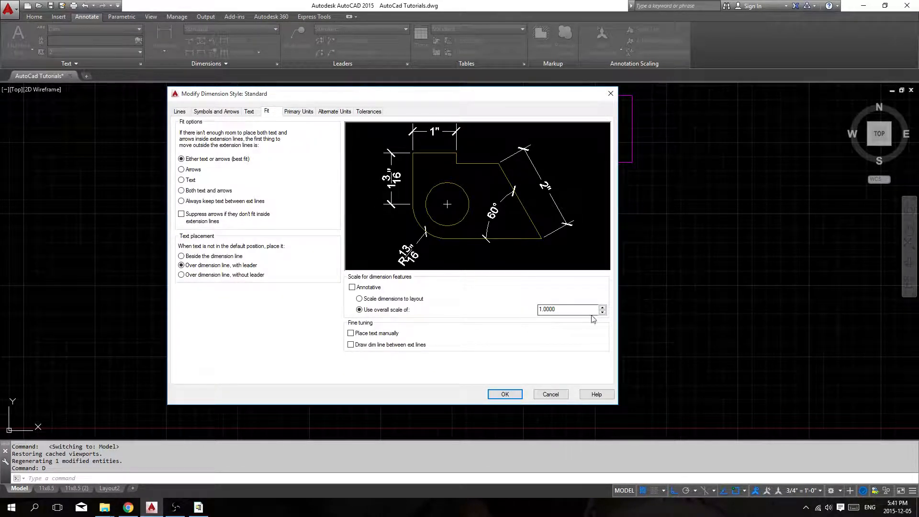
pyautogui.moveTo(578, 311); pyautogui.dragTo(500, 310)
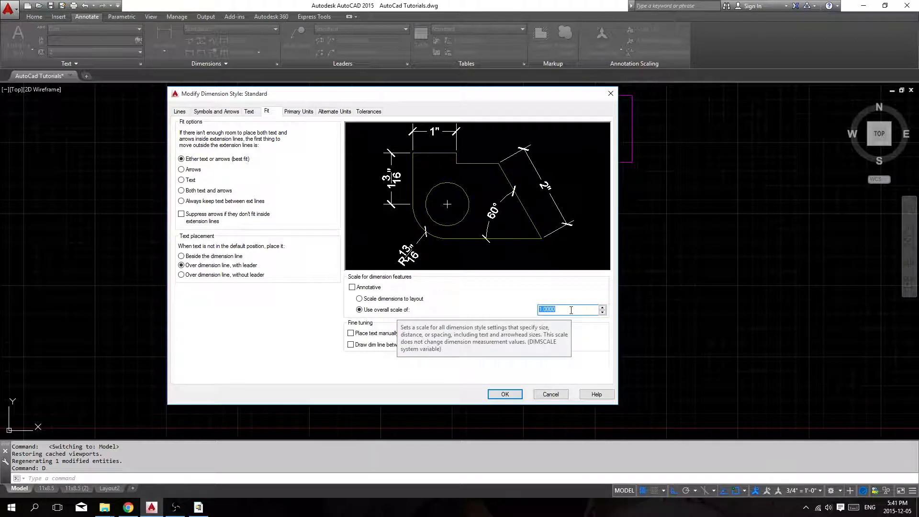
pyautogui.write('32')
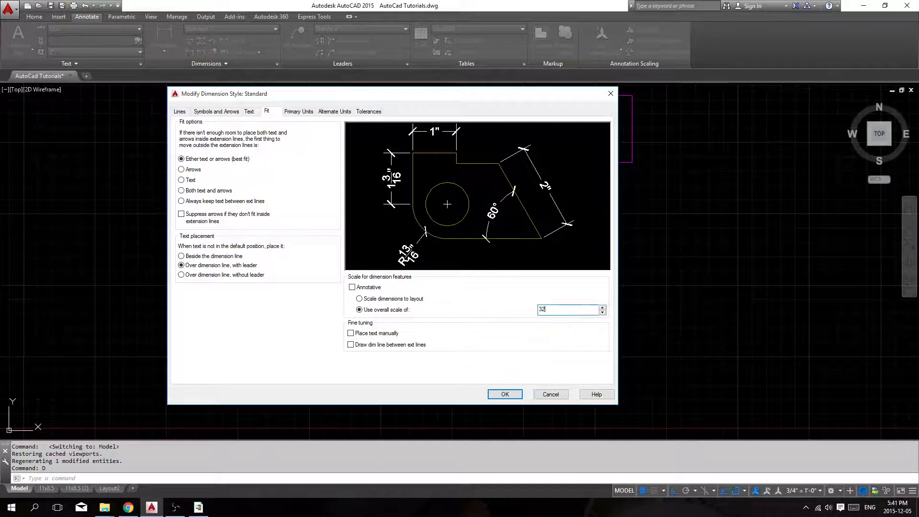
pyautogui.click(505, 394)
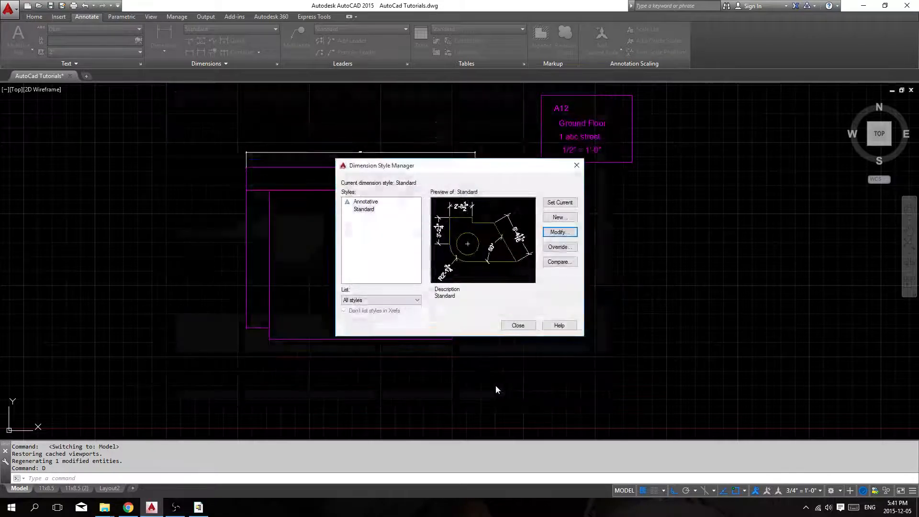
pyautogui.click(519, 326)
# Move the chair's width dimension line higher above the chair's upper edge
pyautogui.moveTo(404, 231); pyautogui.dragTo(410, 360, button='middle')
pyautogui.click(515, 293)
pyautogui.click(484, 265)
pyautogui.click(480, 281)
pyautogui.click(481, 221)
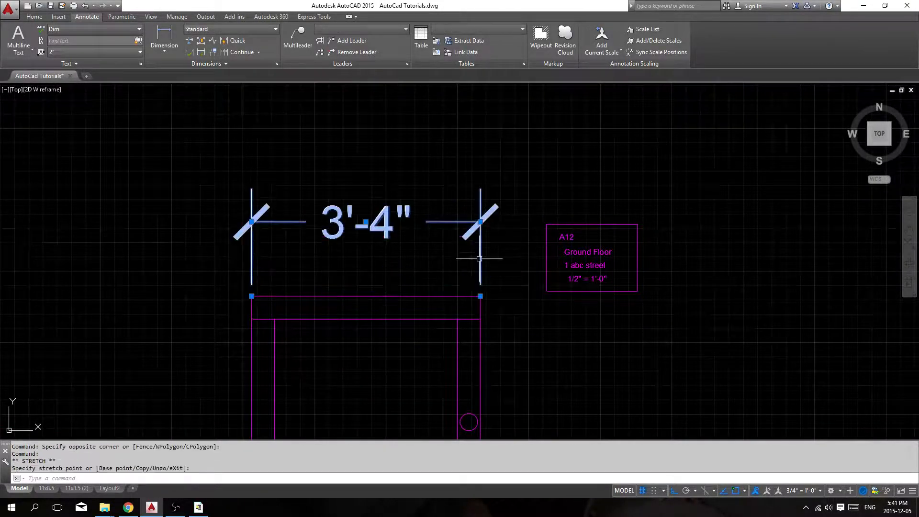
pyautogui.press('Escape')
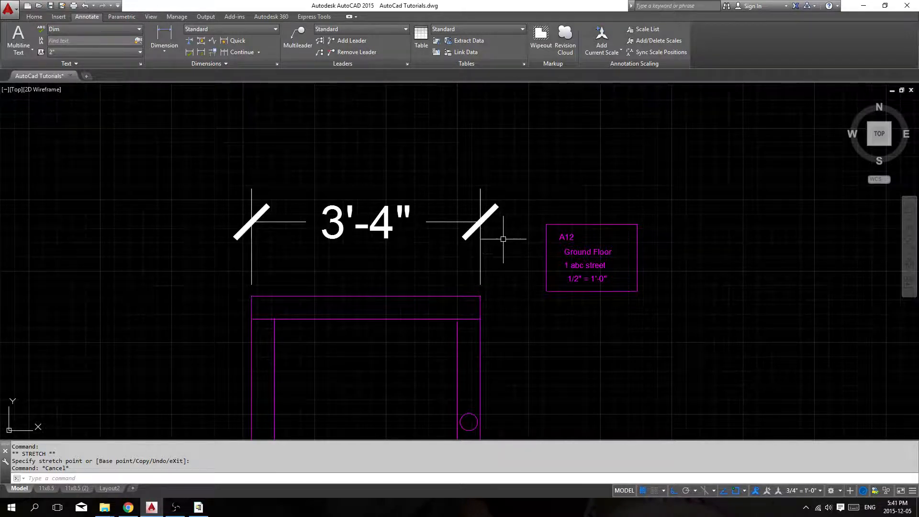
pyautogui.moveTo(306, 242); pyautogui.dragTo(310, 228, button='middle')
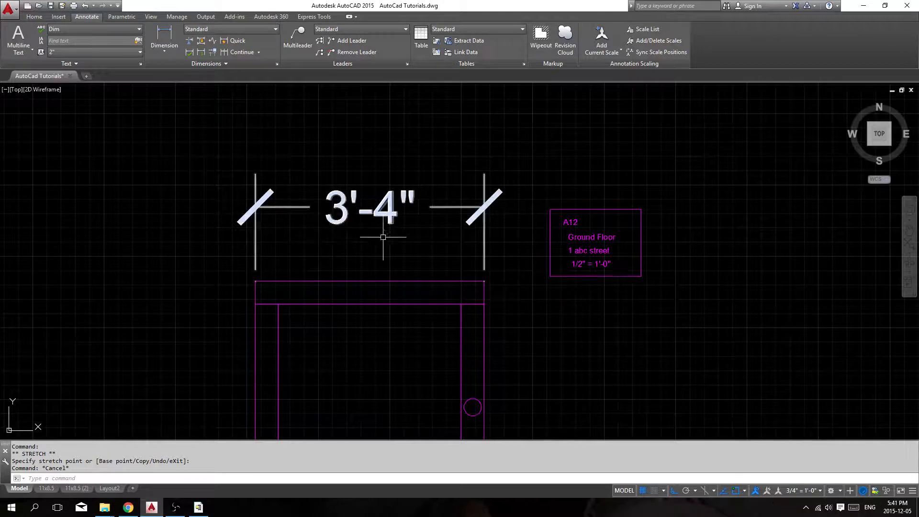
pyautogui.click(365, 150)
pyautogui.click(287, 224)
pyautogui.press('Escape')
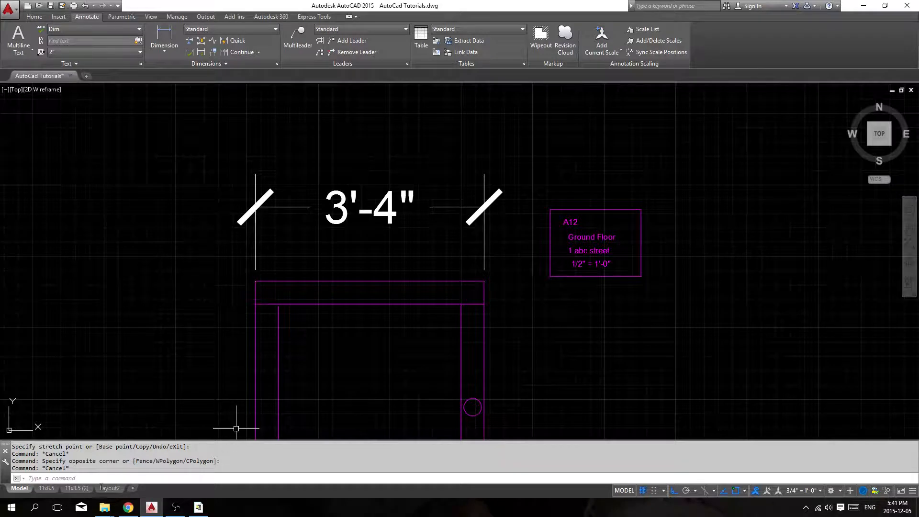
# Set the Standard dimension style's overall scale to 16
pyautogui.write('d')
pyautogui.press('Return')
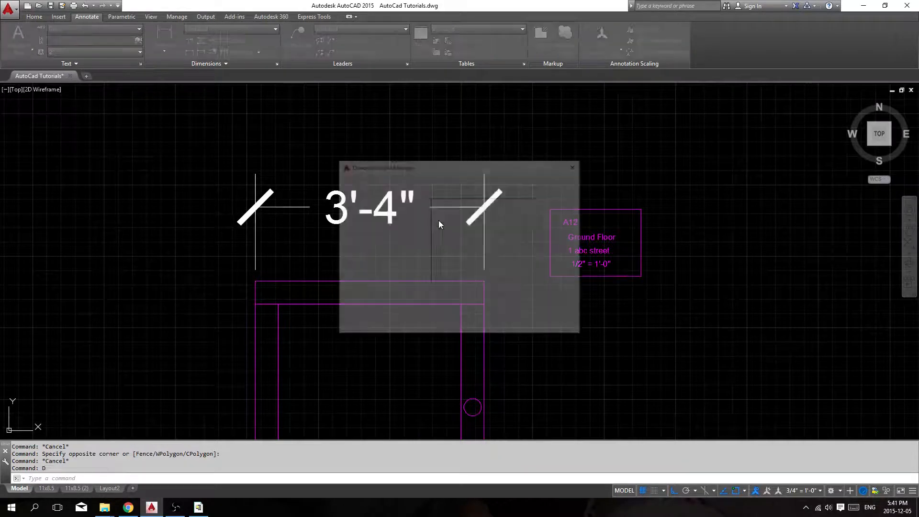
pyautogui.click(546, 233)
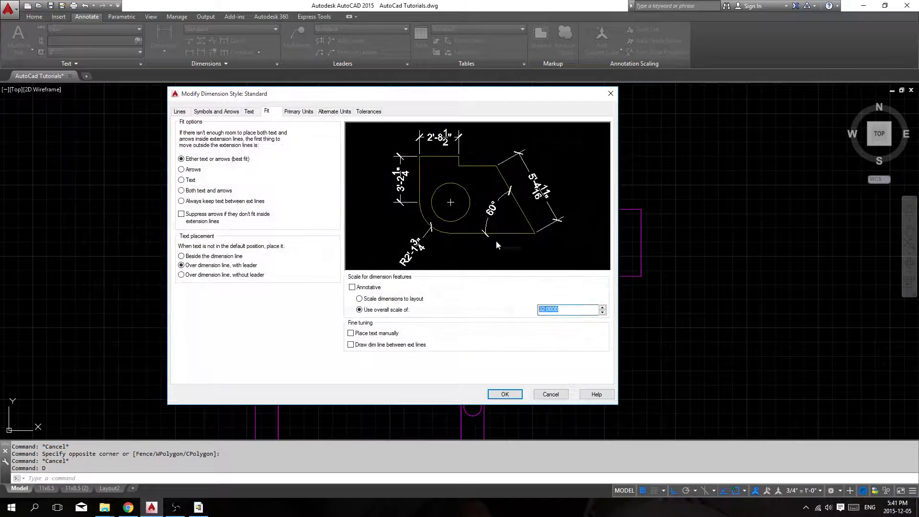
pyautogui.write('16')
pyautogui.click(516, 395)
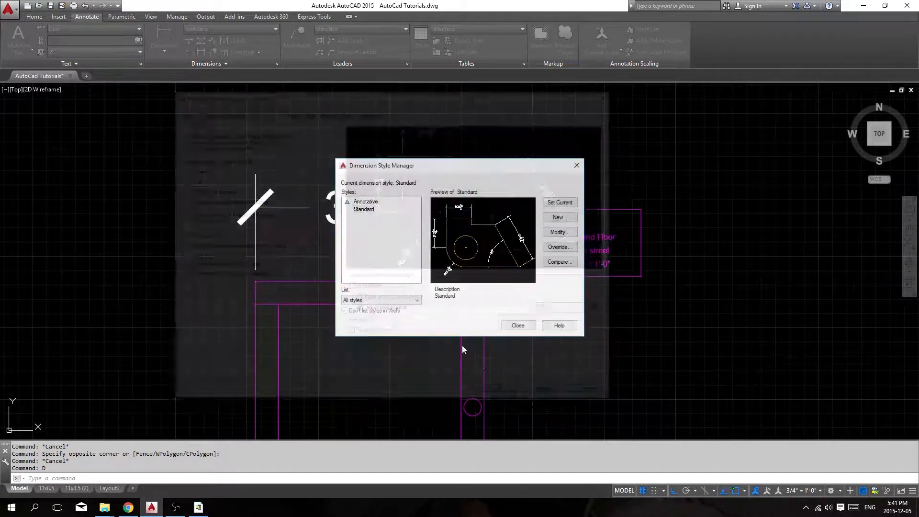
pyautogui.click(521, 324)
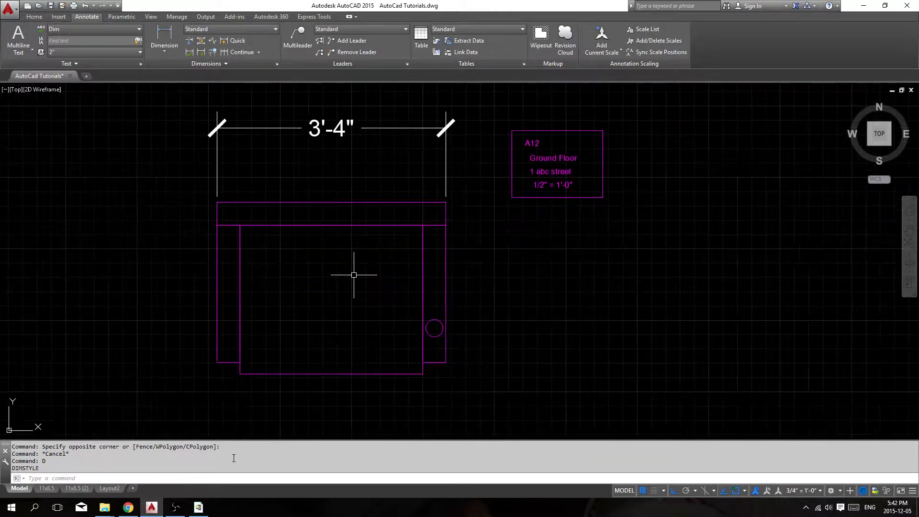
# In the 11x8.5 layout, move the dimension line closer to the chair through the upper viewport, and return to paper space
pyautogui.click(47, 488)
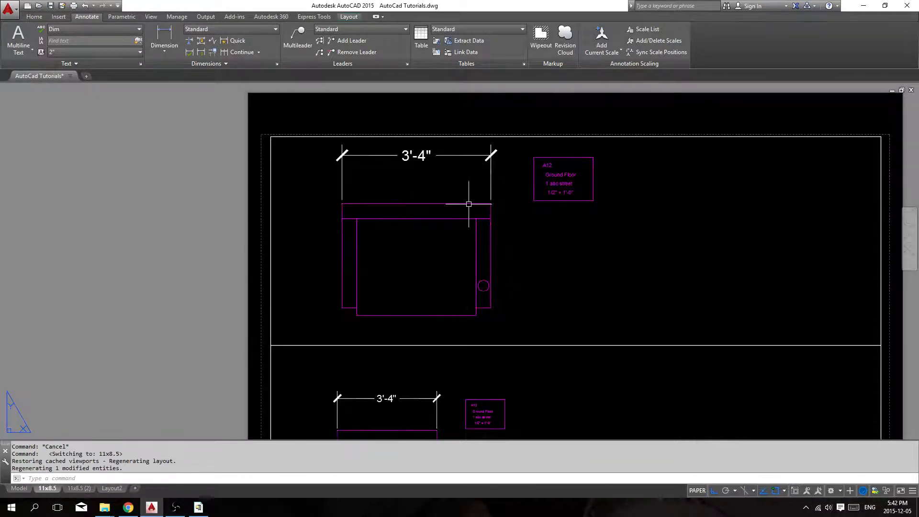
pyautogui.click(420, 157)
pyautogui.click(409, 146)
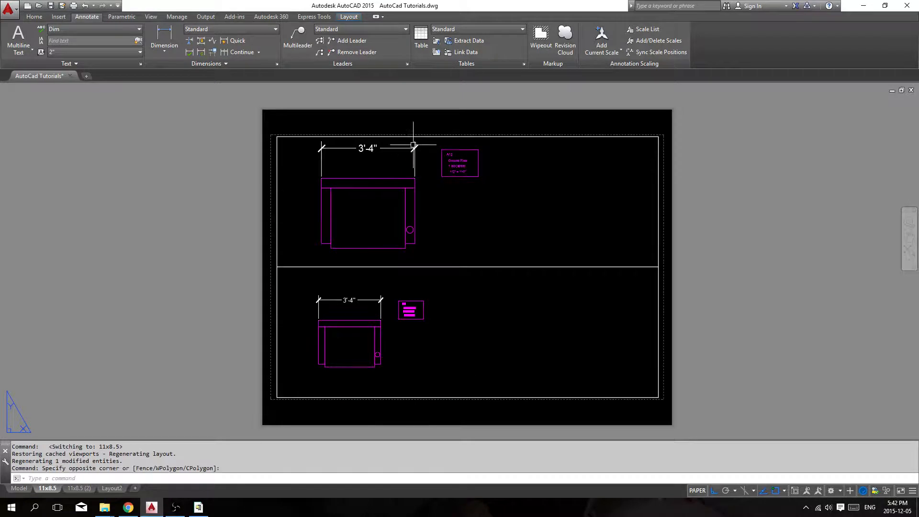
pyautogui.doubleClick(413, 155)
pyautogui.click(416, 144)
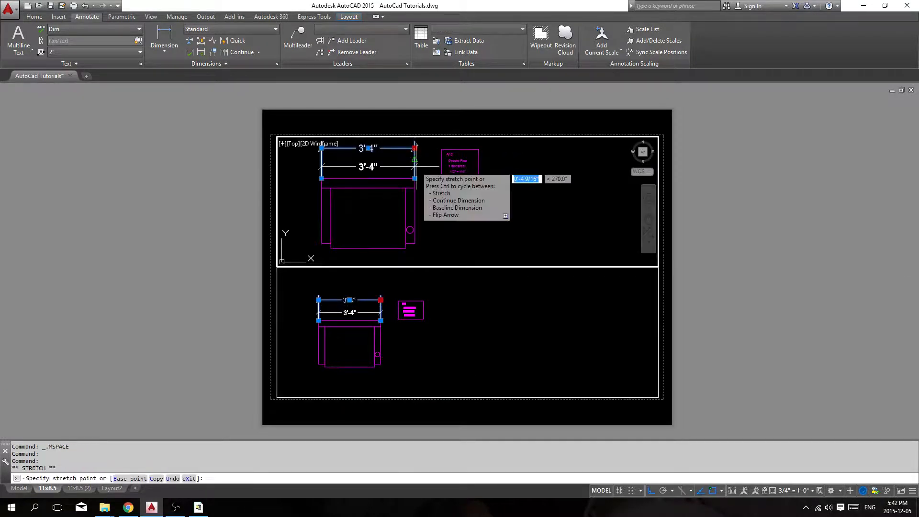
pyautogui.click(415, 149)
pyautogui.press('Escape')
pyautogui.press('Escape')
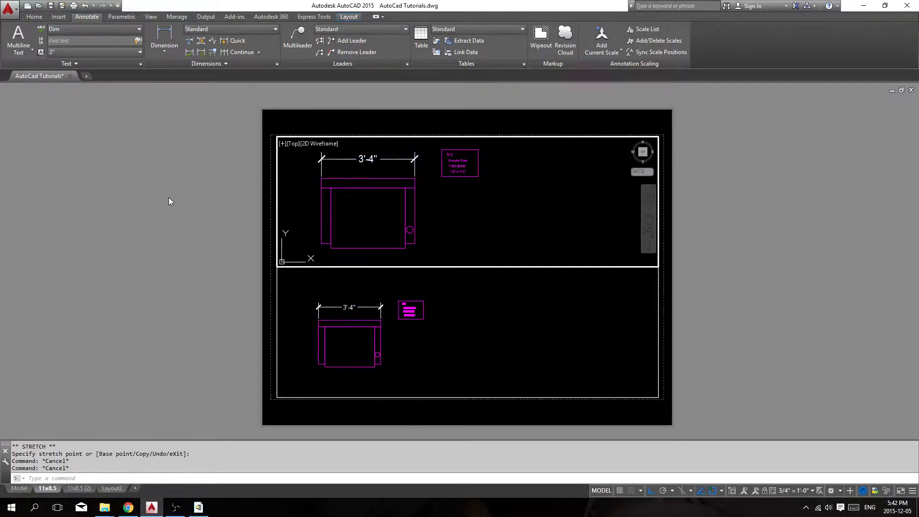
pyautogui.doubleClick(147, 178)
pyautogui.click(147, 178)
pyautogui.click(152, 225)
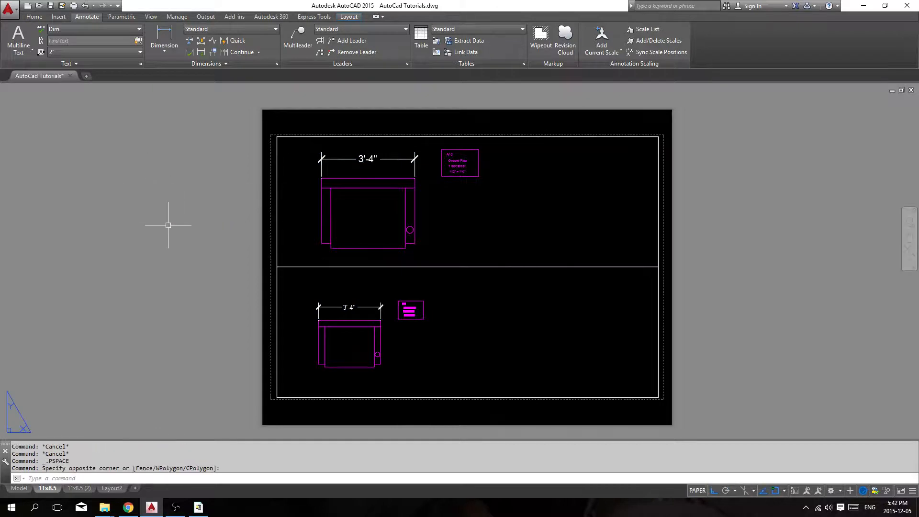
# Set the Standard dimension style's overall scale to 8
pyautogui.write('d')
pyautogui.press('Return')
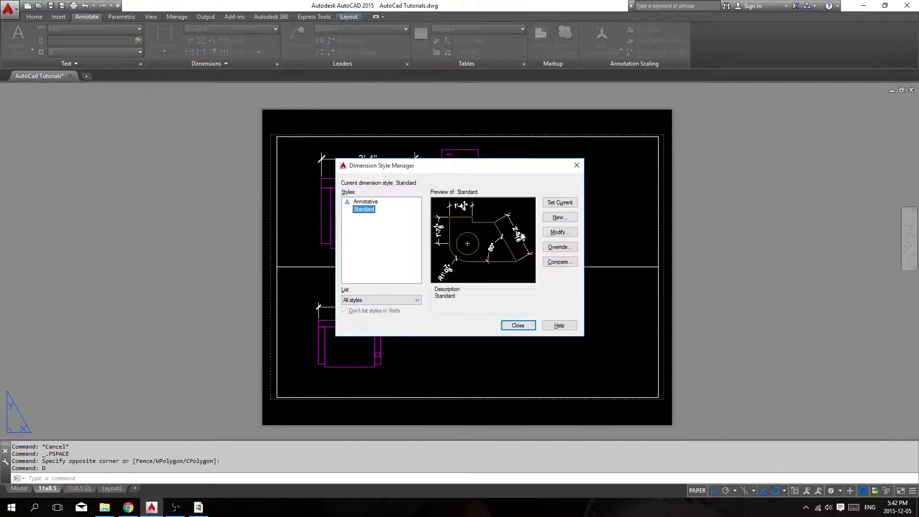
pyautogui.click(559, 232)
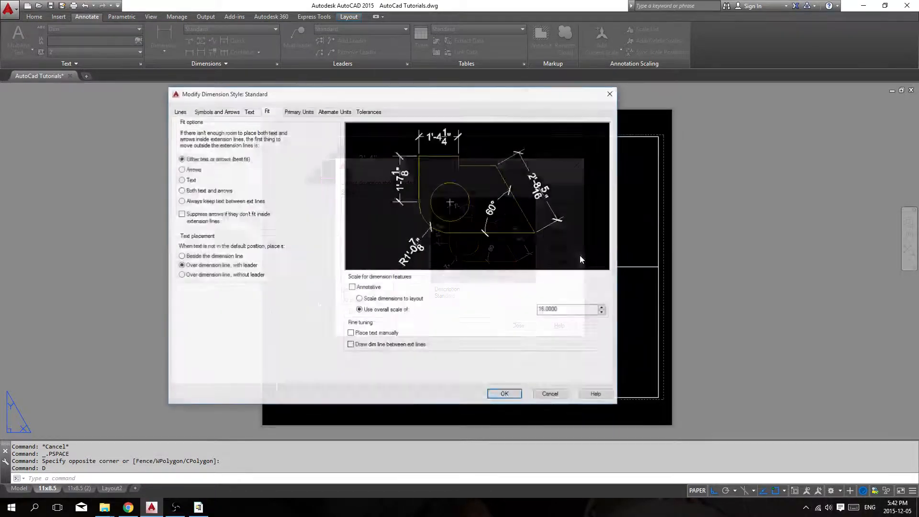
pyautogui.doubleClick(567, 309)
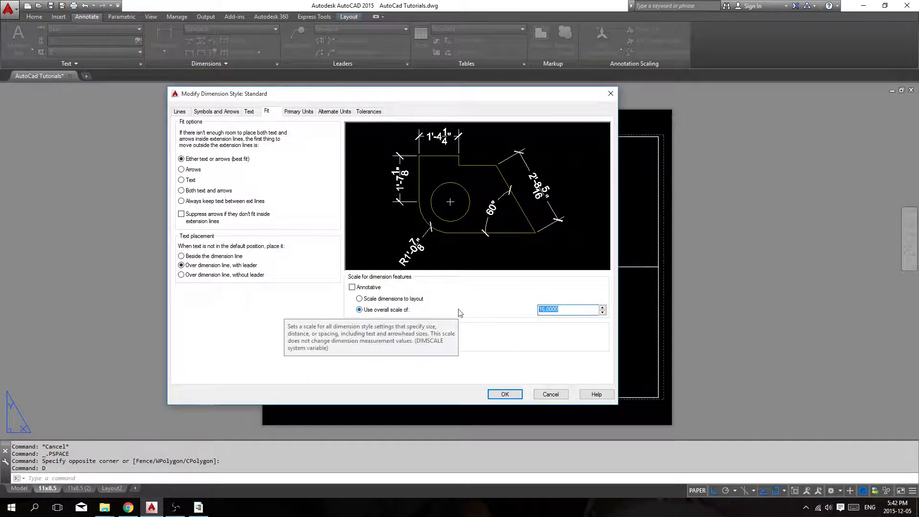
pyautogui.write('1')
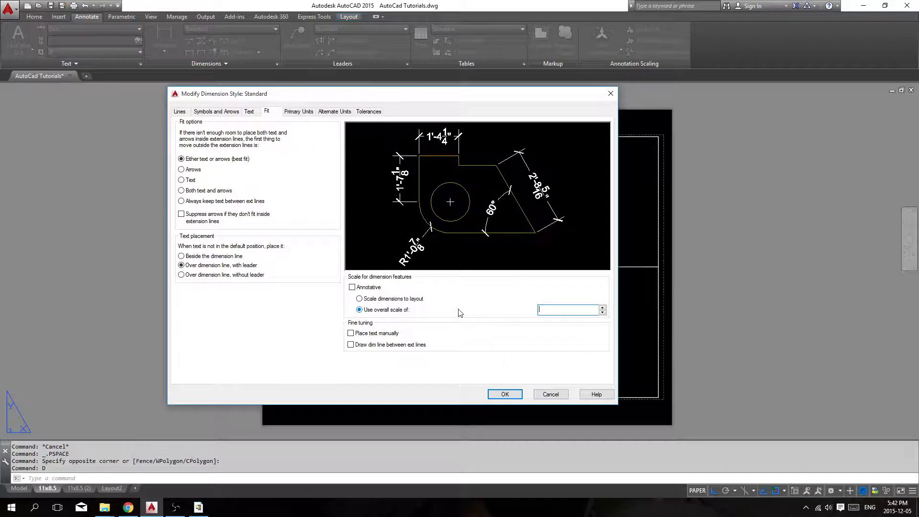
pyautogui.write('8')
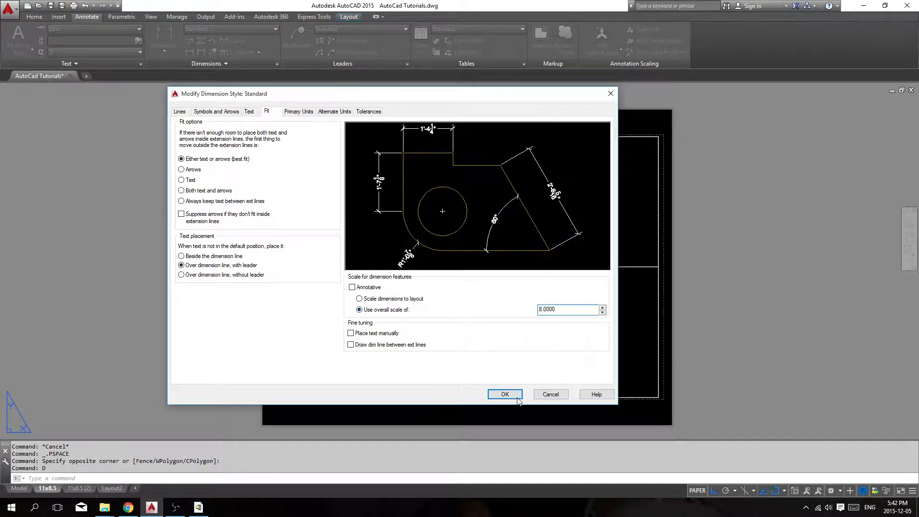
pyautogui.click(504, 394)
pyautogui.click(517, 327)
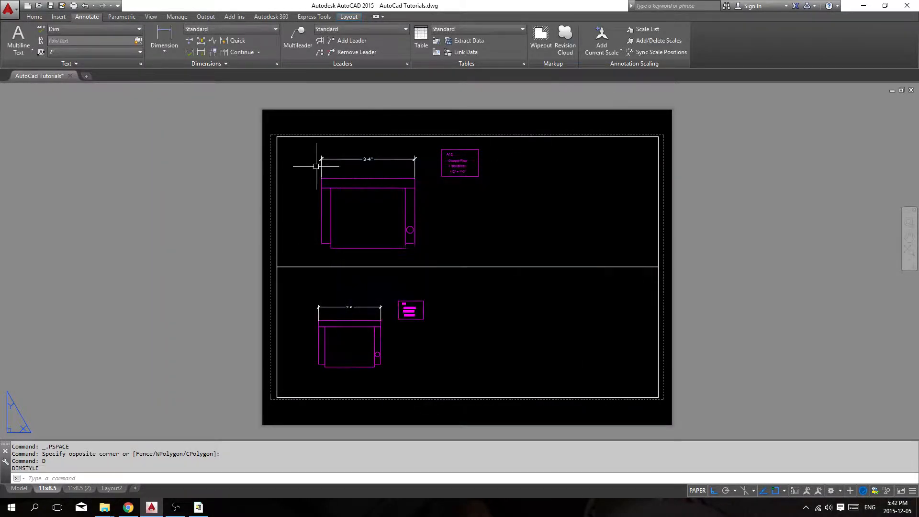
# Compare the size and legibility of the chair's dimension in the upper and lower layout viewports
pyautogui.doubleClick(431, 206)
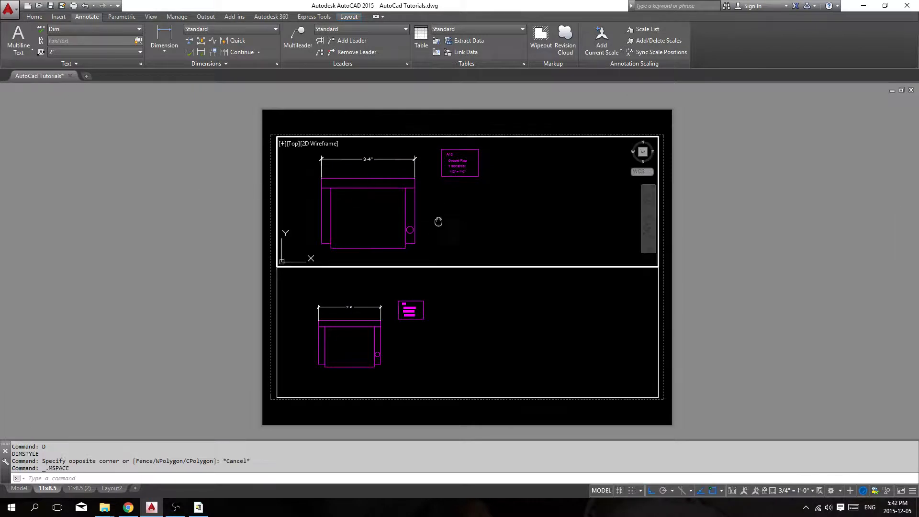
pyautogui.moveTo(438, 221); pyautogui.dragTo(427, 214, button='middle')
pyautogui.doubleClick(203, 184)
pyautogui.scroll(4, 381, 195)
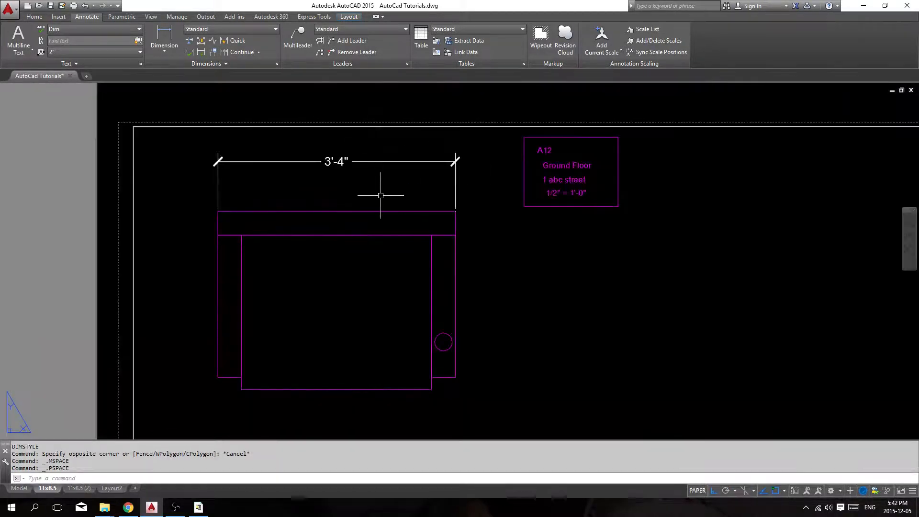
pyautogui.scroll(-2, 358, 202)
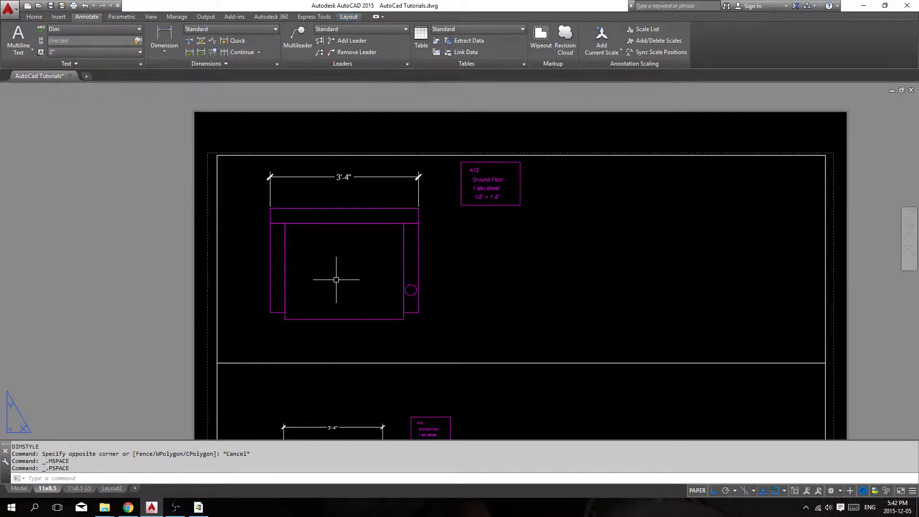
pyautogui.moveTo(82, 299); pyautogui.dragTo(116, 230, button='middle')
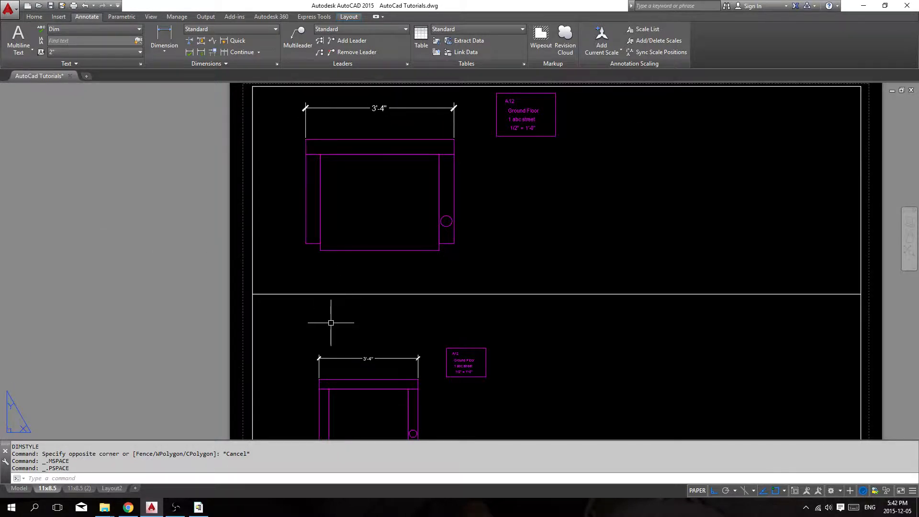
pyautogui.moveTo(349, 317); pyautogui.dragTo(339, 232, button='middle')
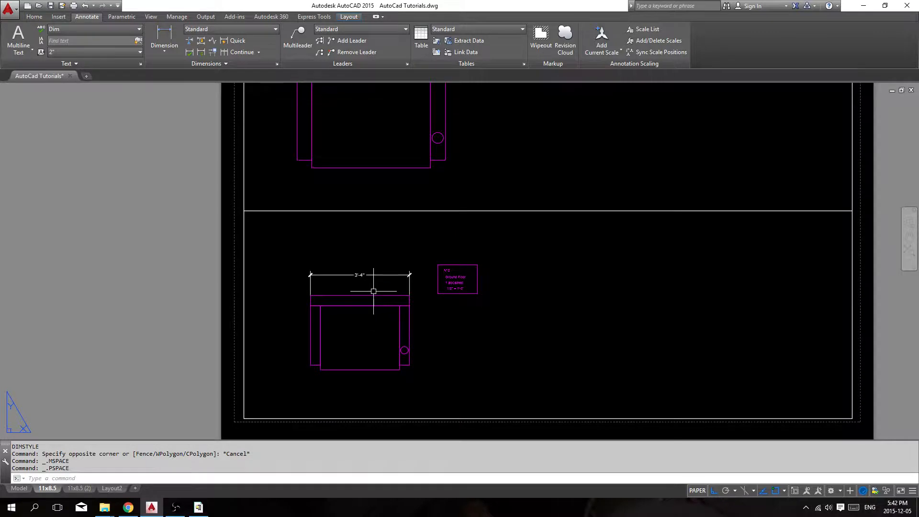
pyautogui.scroll(-2, 369, 283)
pyautogui.scroll(4, 373, 287)
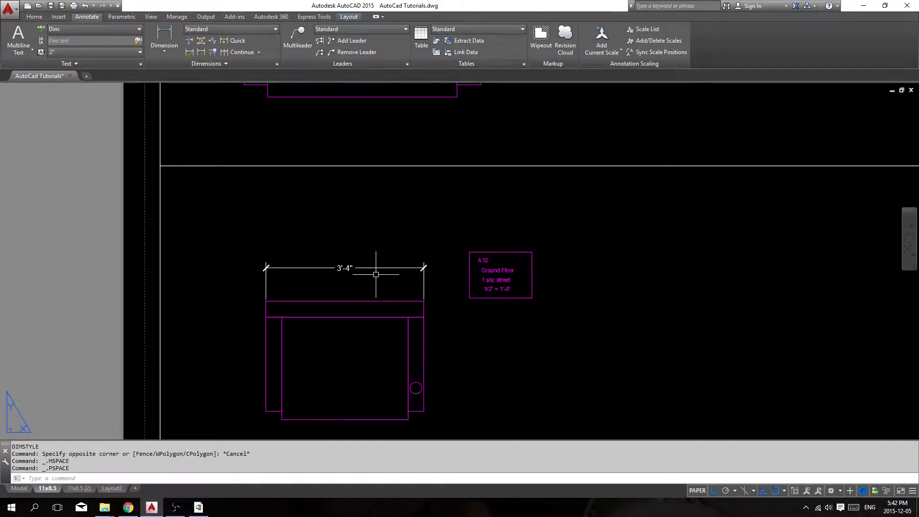
pyautogui.scroll(-2, 377, 273)
pyautogui.moveTo(150, 255); pyautogui.dragTo(172, 271, button='middle')
# Review the Dim text style's font and height settings, leaving them as they are
pyautogui.write('st')
pyautogui.press('Return')
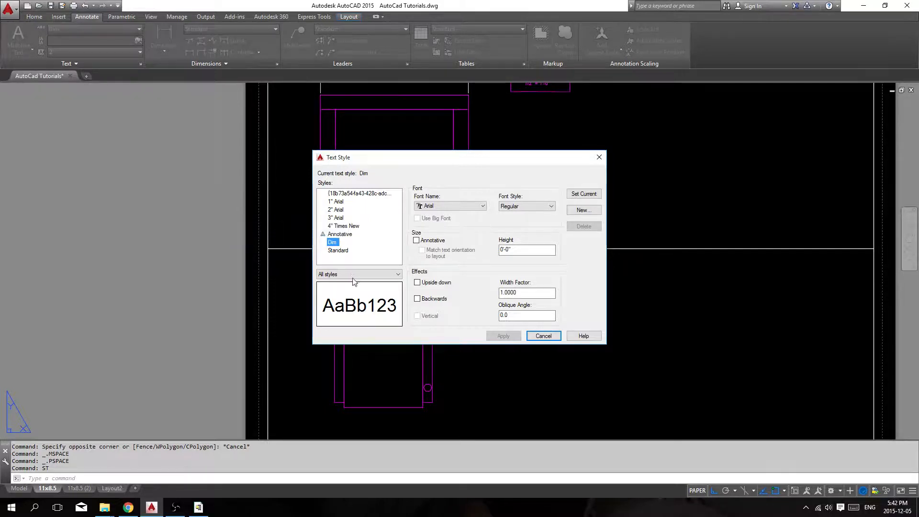
pyautogui.click(599, 158)
pyautogui.moveTo(353, 151); pyautogui.dragTo(369, 194, button='middle')
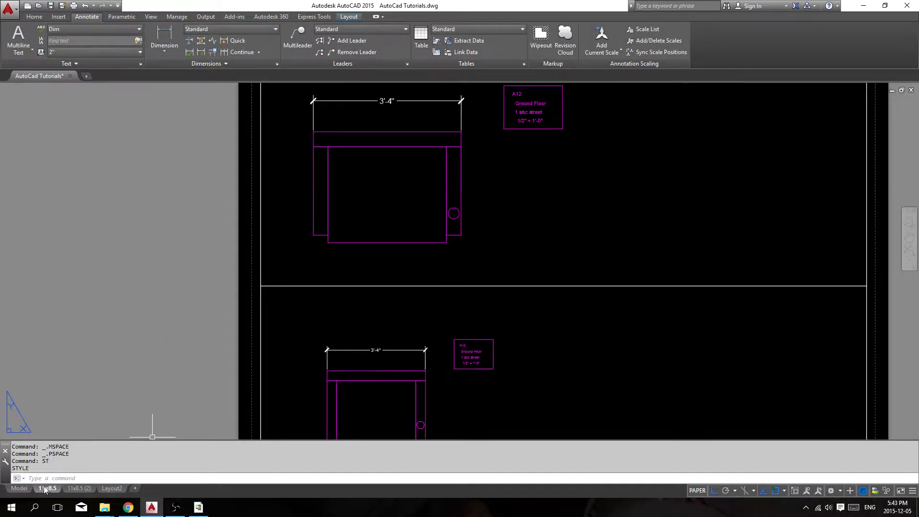
# Return from the 11x8.5 layout to model space, with the dimensioned chair and its label in view
pyautogui.click(19, 488)
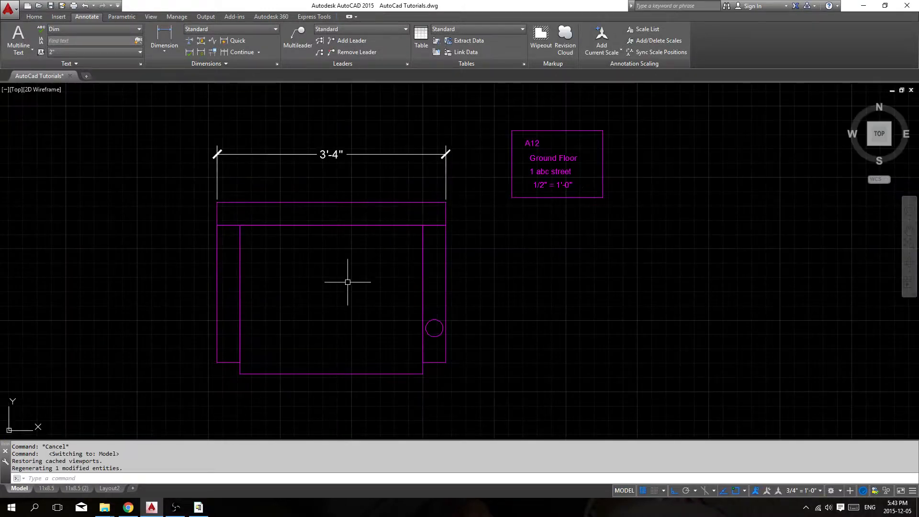
pyautogui.moveTo(297, 173); pyautogui.dragTo(319, 178, button='middle')
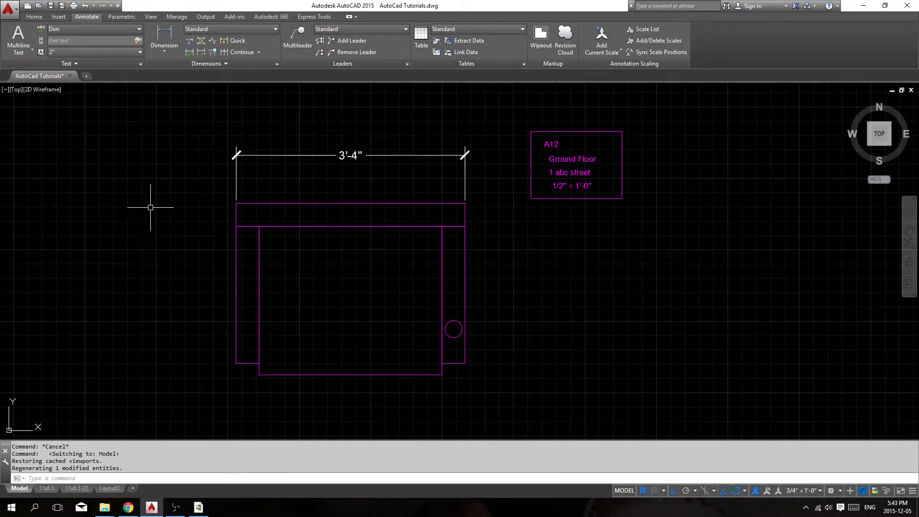
pyautogui.moveTo(412, 335); pyautogui.dragTo(405, 331, button='middle')
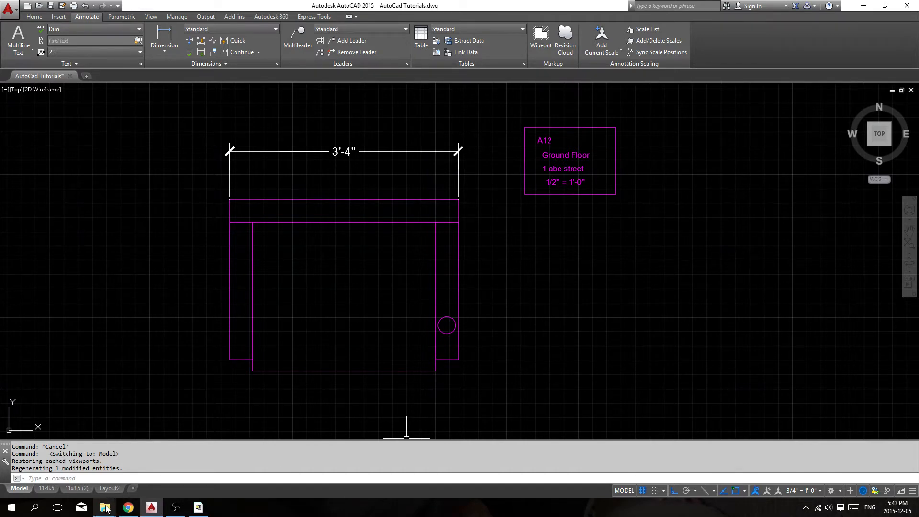
pyautogui.moveTo(105, 510)
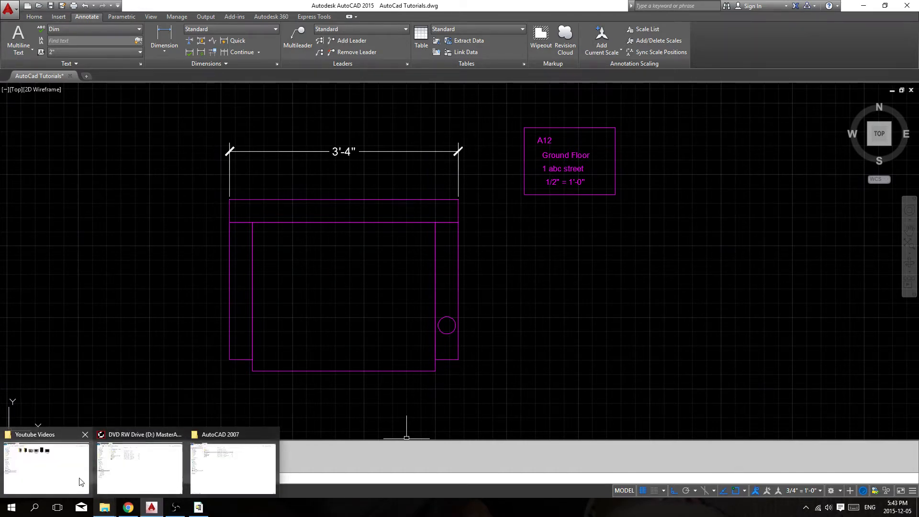
pyautogui.moveTo(153, 478)
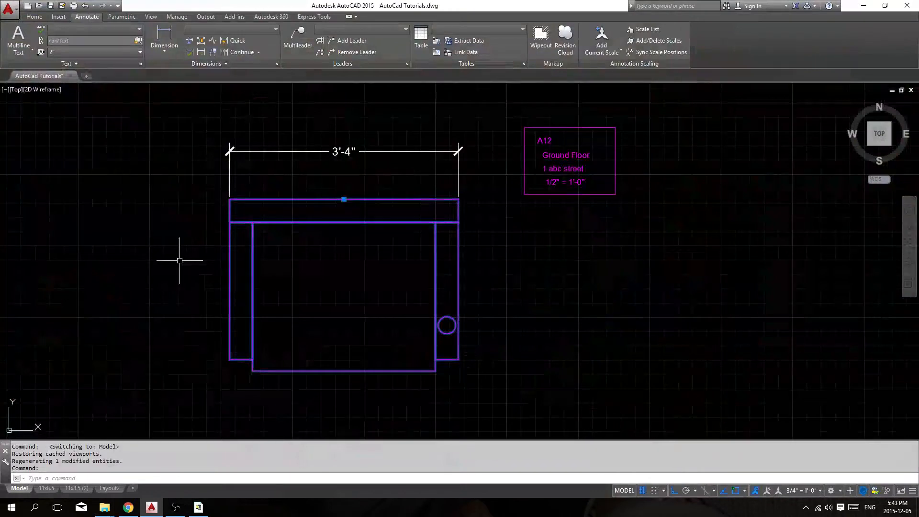
pyautogui.click(186, 252)
pyautogui.press('Escape')
pyautogui.press('Escape')
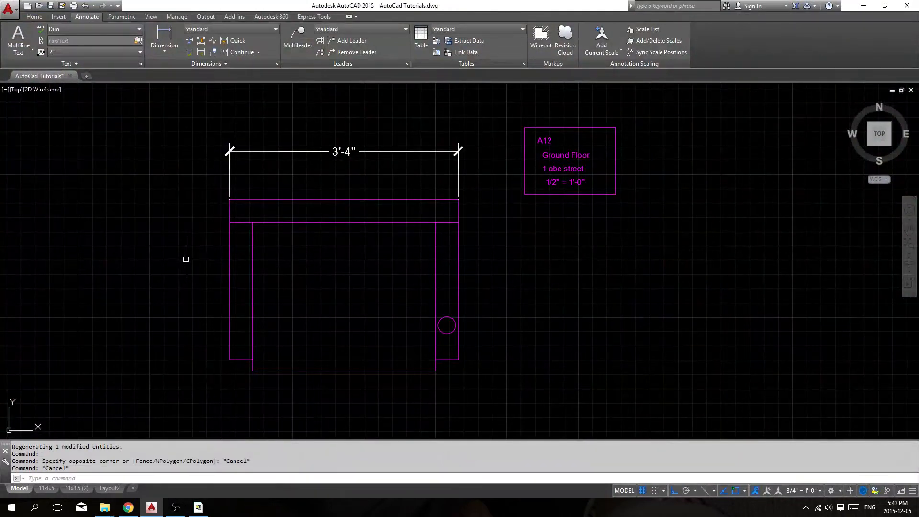